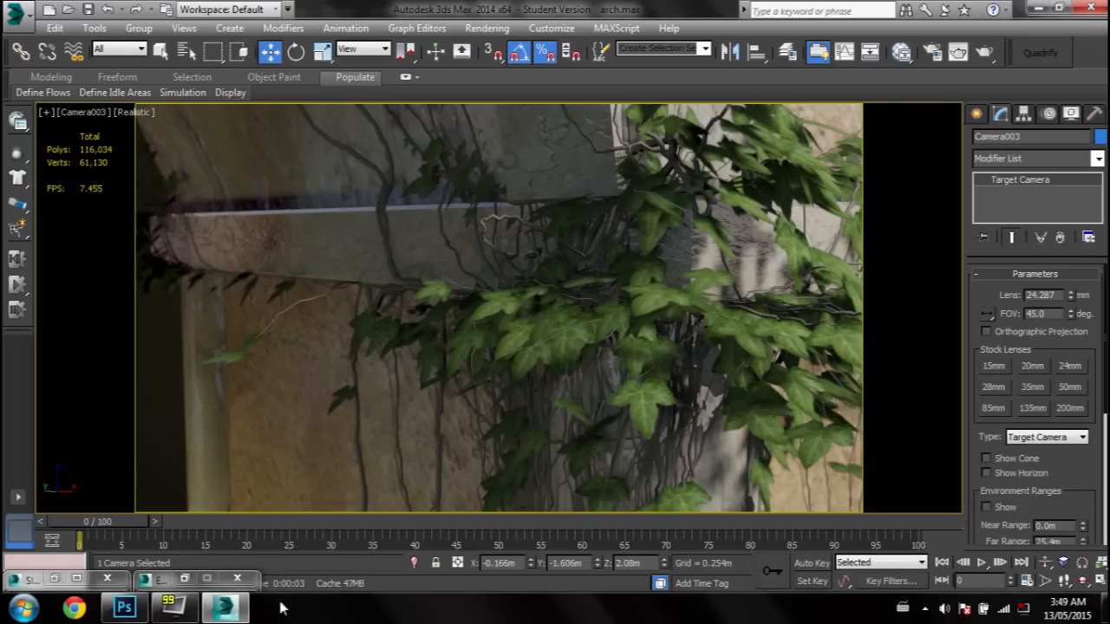
Step: Switch to Chrome, browse the Google Images results for leaf and open the picture showing six separate dark green leaves and sprigs
click(124, 607)
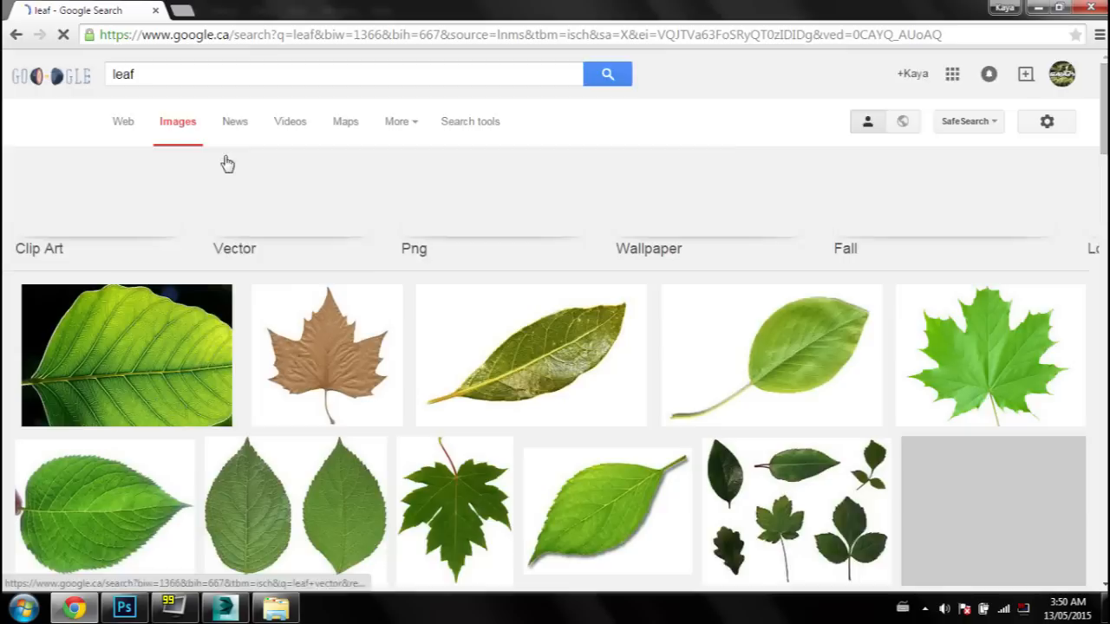
scroll(842, 355, down, 3)
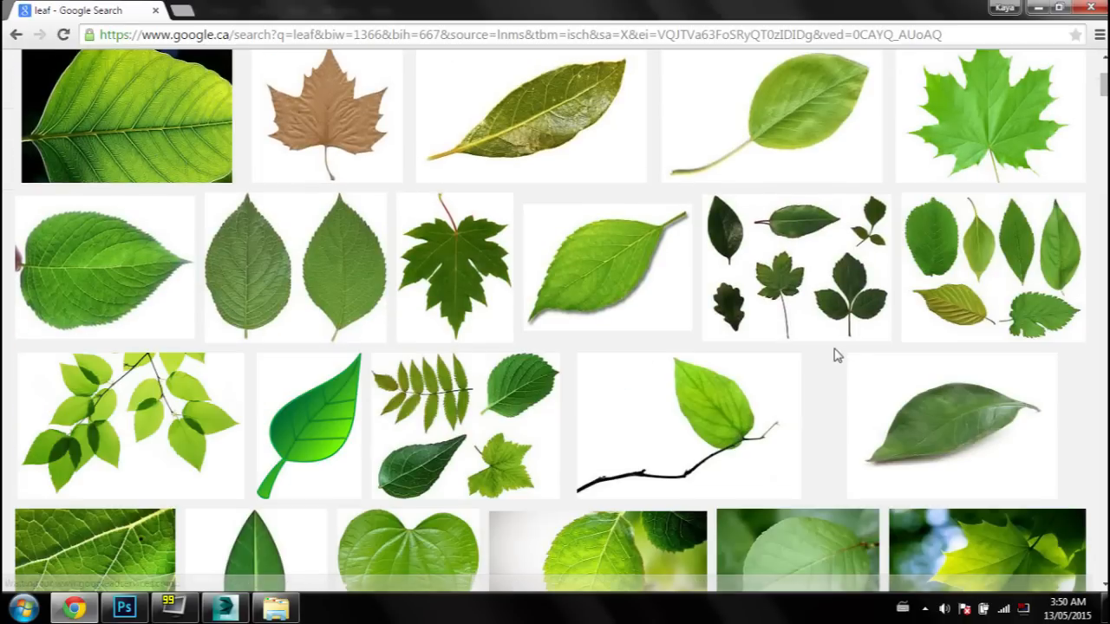
click(768, 260)
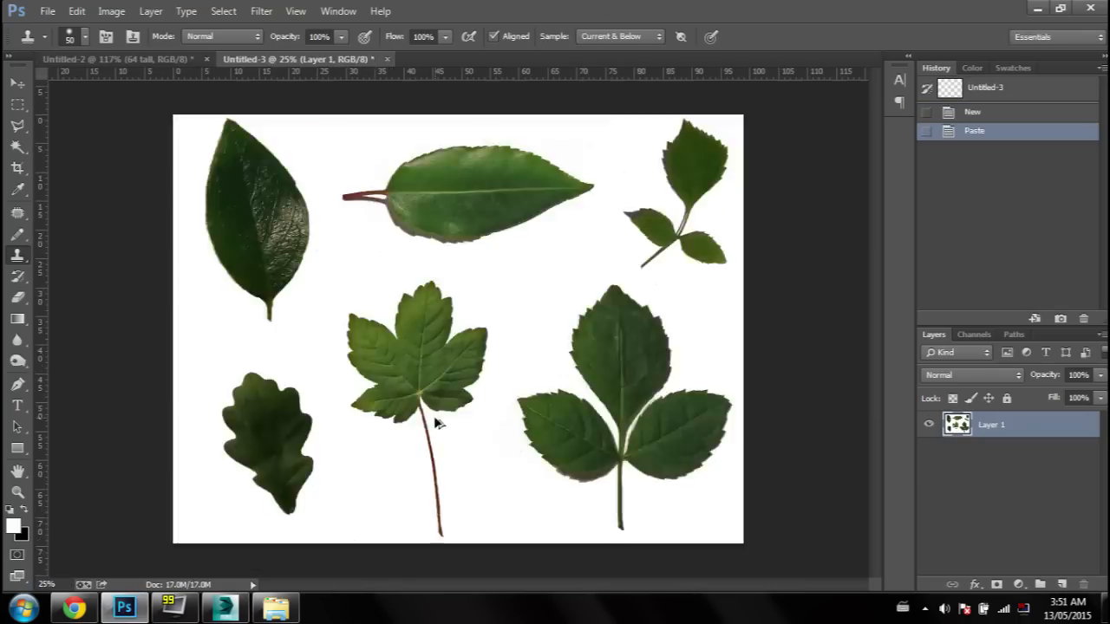
Step: Switch to Photoshop, select the white background around the pasted leaves with the Magic Wand, delete it and deselect
alt+scroll(438, 399, up, 5)
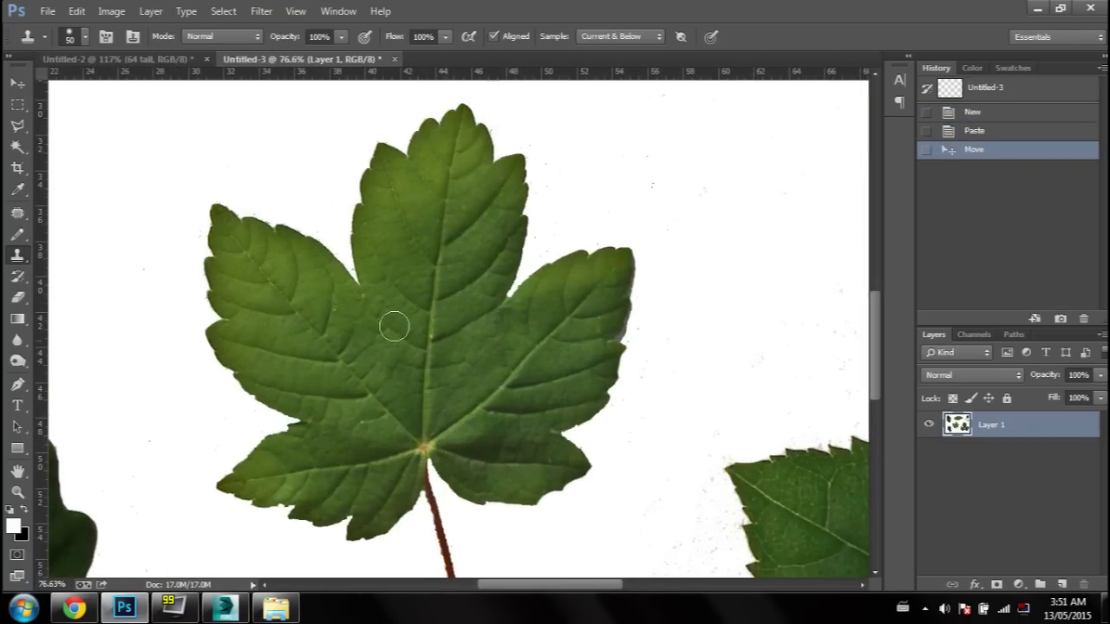
click(18, 126)
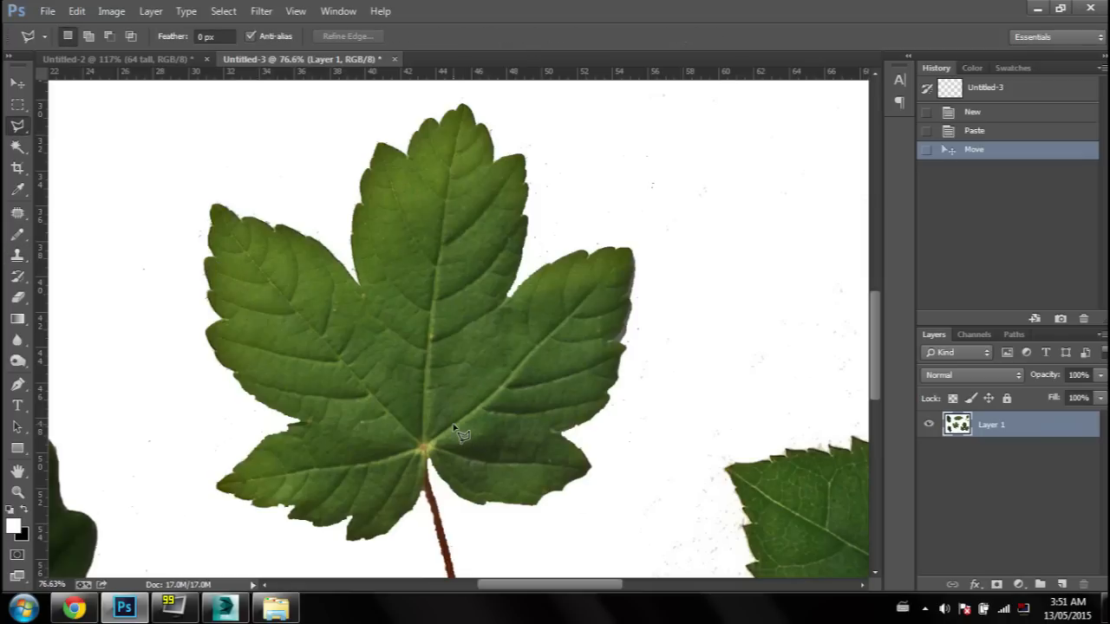
scroll(441, 441, down, 1)
click(17, 148)
click(194, 284)
key(Delete)
key(ctrl+d)
Step: Copy an area of about 29 × 25.6 cm around the middle lobed leaf into a new document and close the source document
alt+scroll(407, 349, down, 5)
click(18, 105)
drag(254, 161, 571, 440)
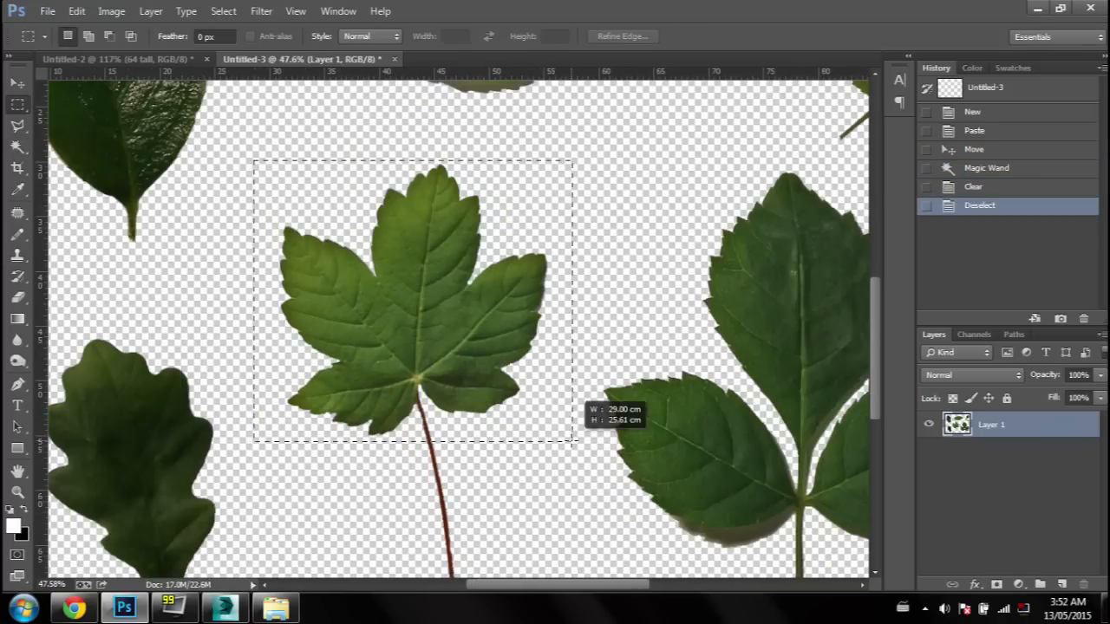
key(ctrl+c)
key(ctrl+n)
key(Return)
key(ctrl+v)
click(395, 59)
Step: Outline the grey shadow fringe along the right lobe's edge with the Polygonal Lasso, delete it and deselect
alt+scroll(650, 347, up, 17)
click(17, 125)
click(561, 291)
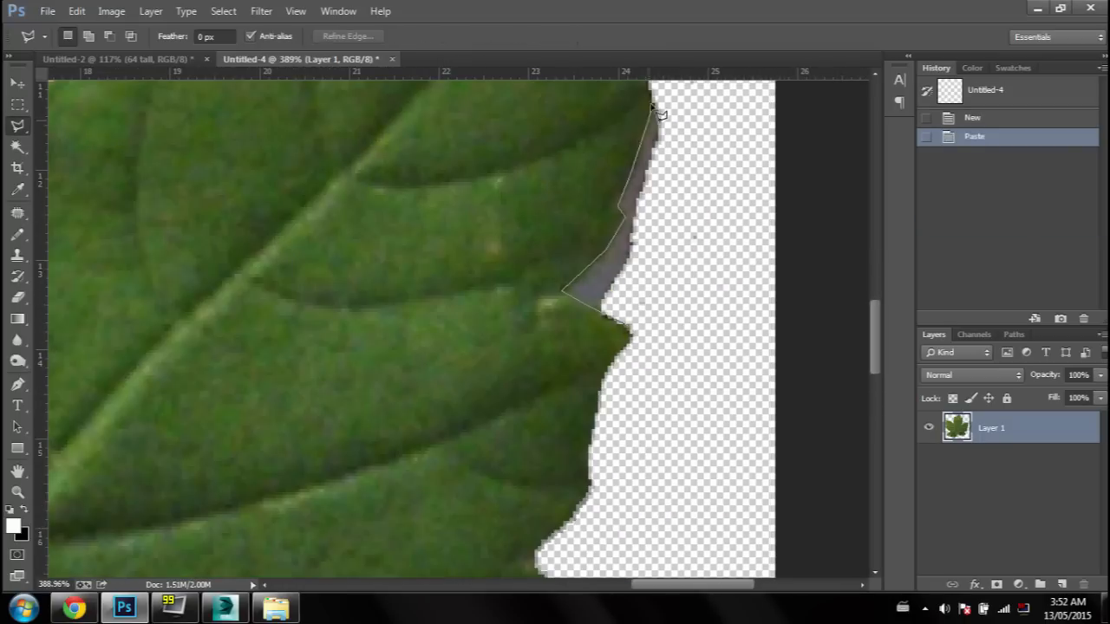
click(649, 127)
drag(649, 127, 598, 363)
drag(617, 139, 577, 280)
double_click(574, 203)
key(Delete)
key(ctrl+d)
Step: Outline the leftover stem at the leaf's base with the Polygonal Lasso, delete it and deselect
alt+scroll(332, 454, down, 6)
alt+scroll(368, 536, up, 5)
click(368, 534)
click(483, 394)
click(501, 246)
click(569, 495)
double_click(350, 449)
key(Delete)
key(ctrl+d)
Step: Refine the leaf's selection with Shift Edge at -78%, clear everything outside it and deselect
alt+scroll(496, 431, down, 8)
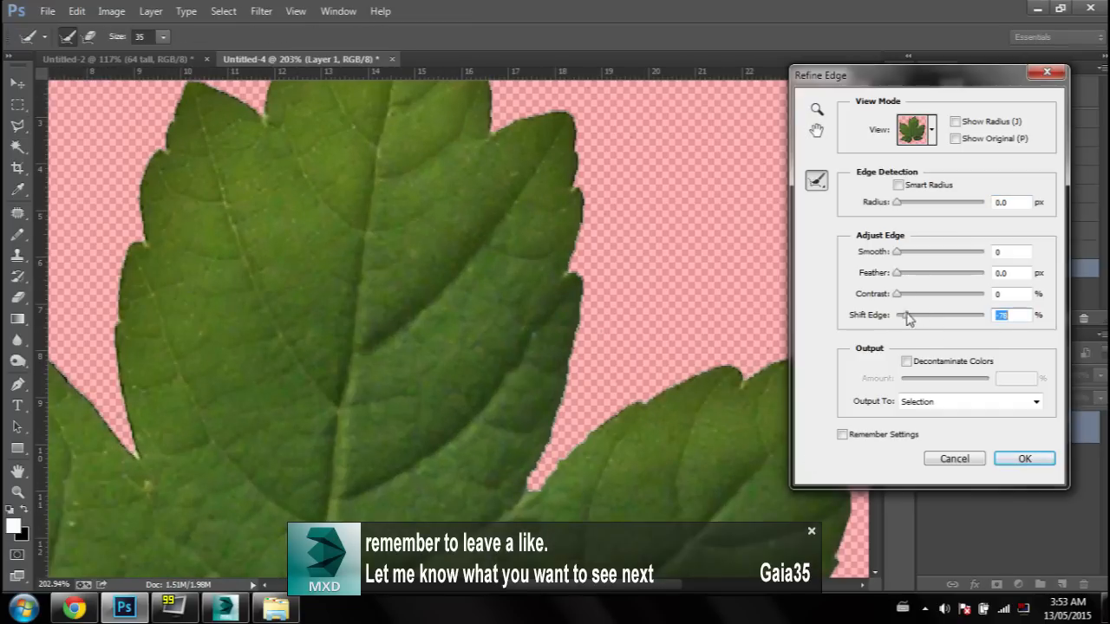
click(1006, 458)
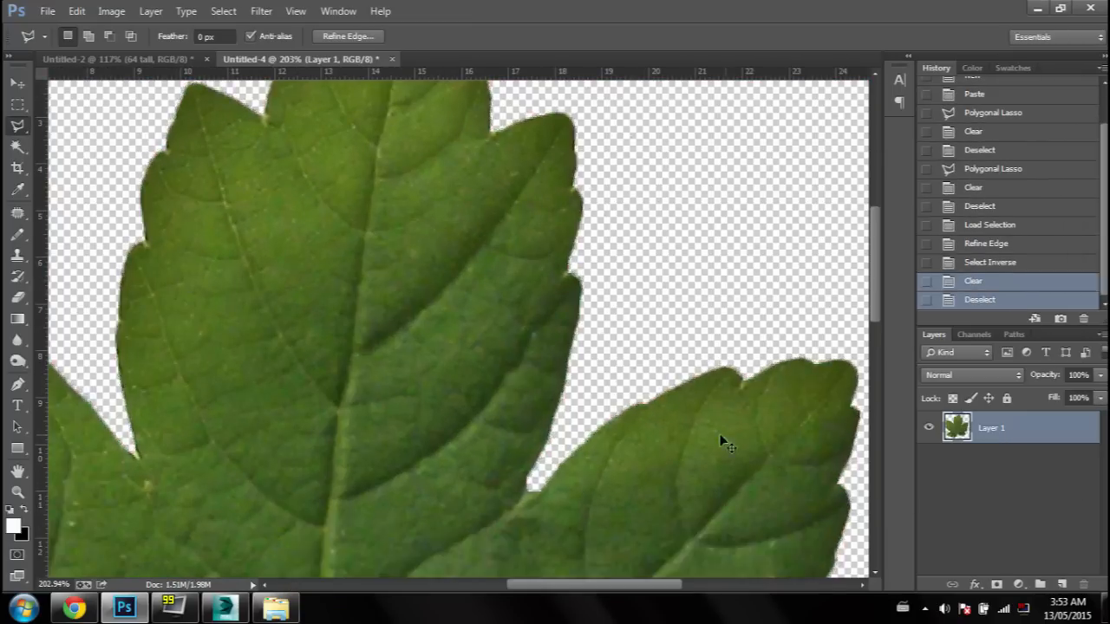
Step: Turn the leaf upside down with Free Transform so that its main tip points downward
key(ctrl+0)
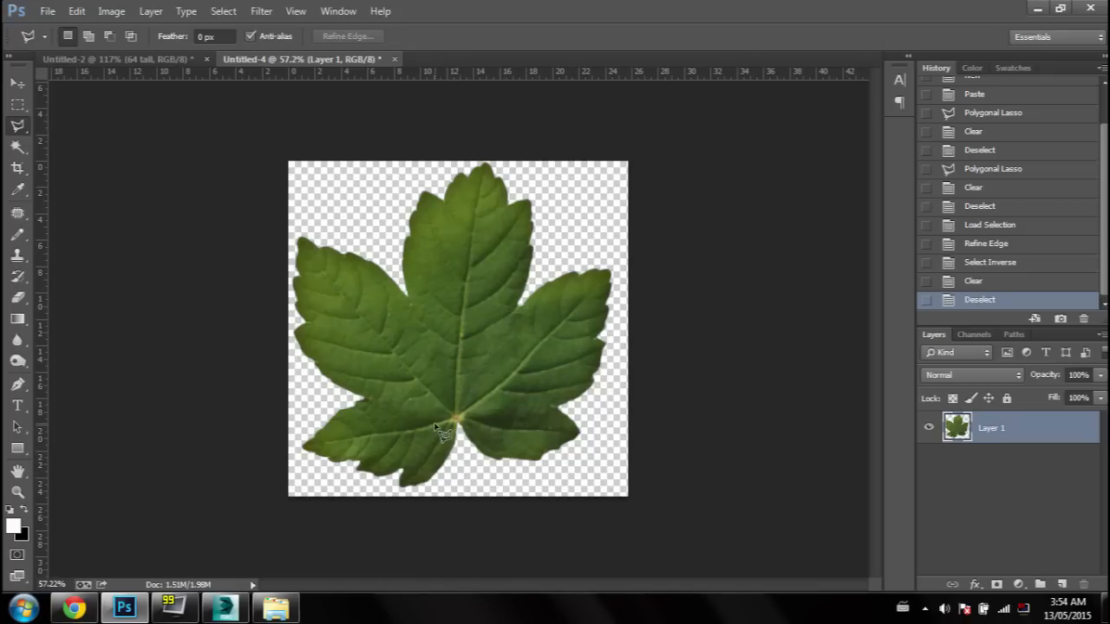
key(ctrl+t)
shift+drag(532, 525, 542, 329)
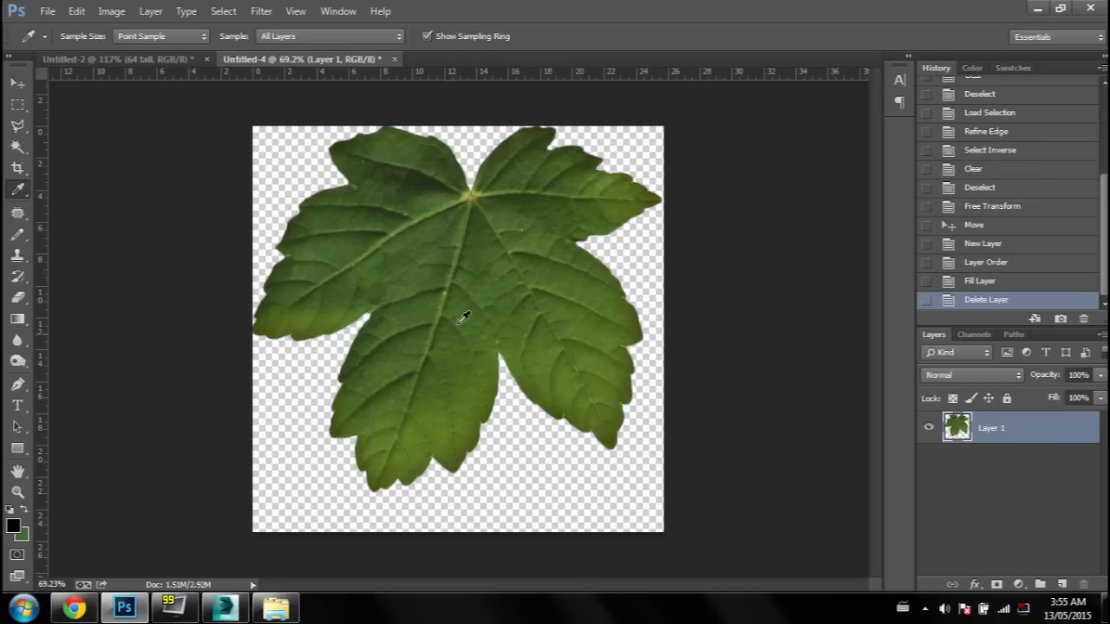
Step: Sample a green from the leaf, add a new layer beneath the leaf layer and fill it with green
mouse_move(470, 276)
mouse_down()
mouse_move(486, 290)
mouse_move(474, 308)
mouse_move(477, 282)
mouse_move(469, 287)
mouse_move(481, 287)
mouse_up()
click(1061, 584)
drag(1034, 429, 1023, 485)
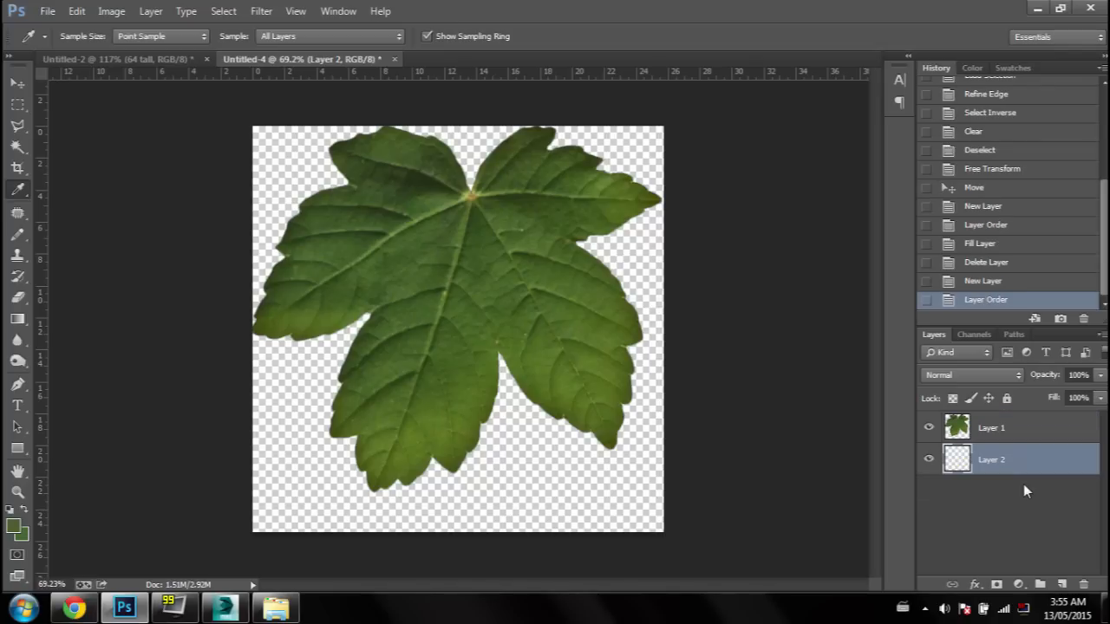
key(ctrl+BackSpace)
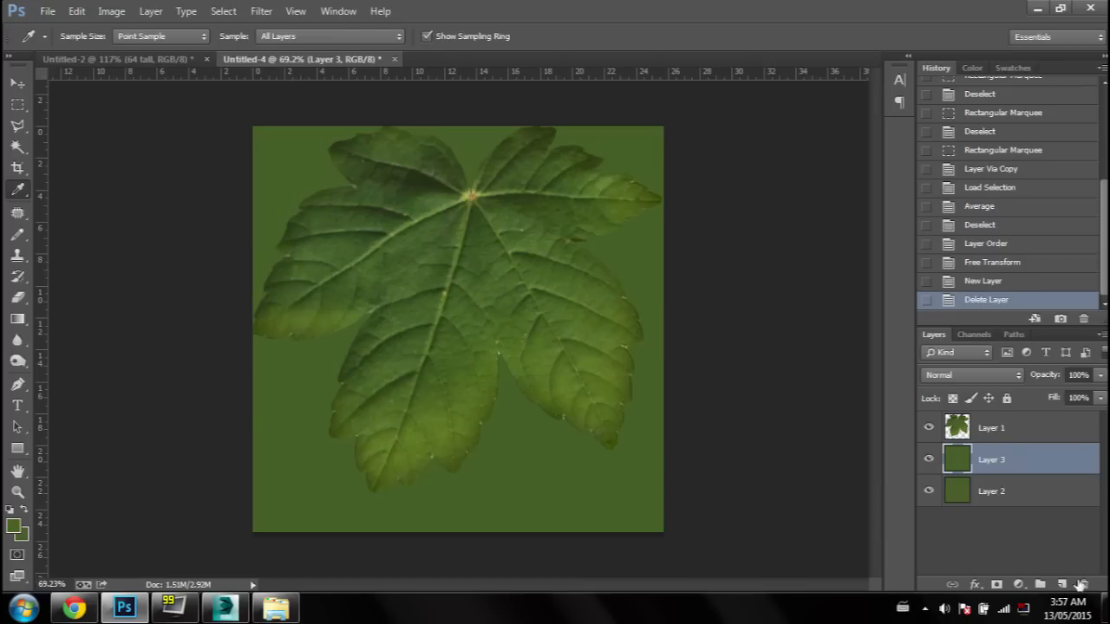
Step: Add a new layer beneath the leaf layer and paint olive green below the left lobe's tip with a soft 127 px brush
click(1064, 586)
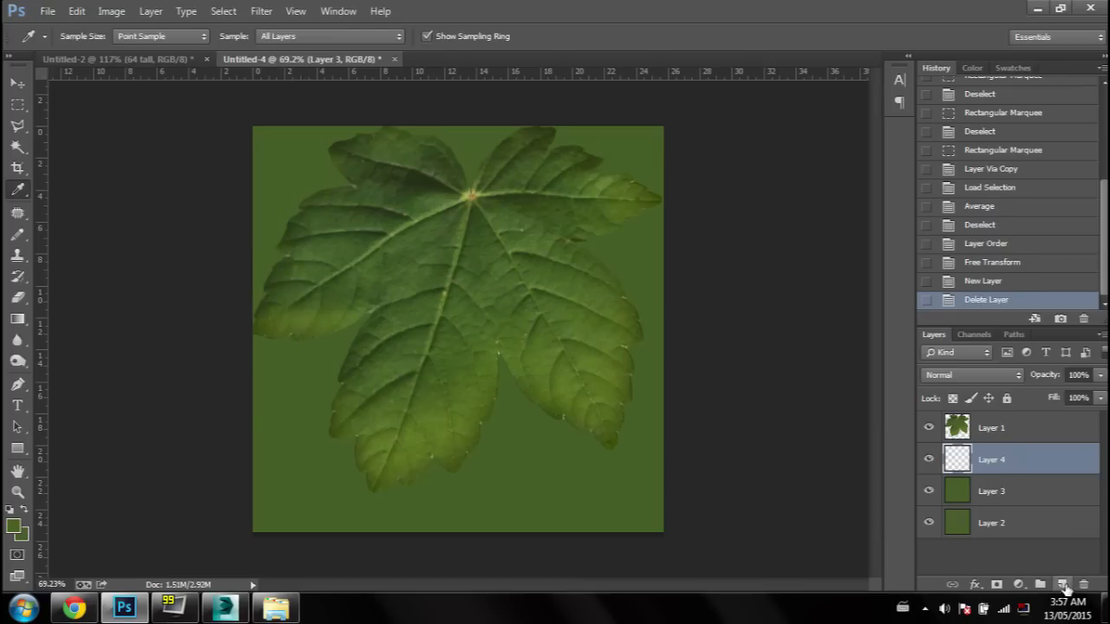
click(20, 236)
click(63, 242)
alt+right_drag(325, 359, 352, 368)
drag(331, 349, 269, 341)
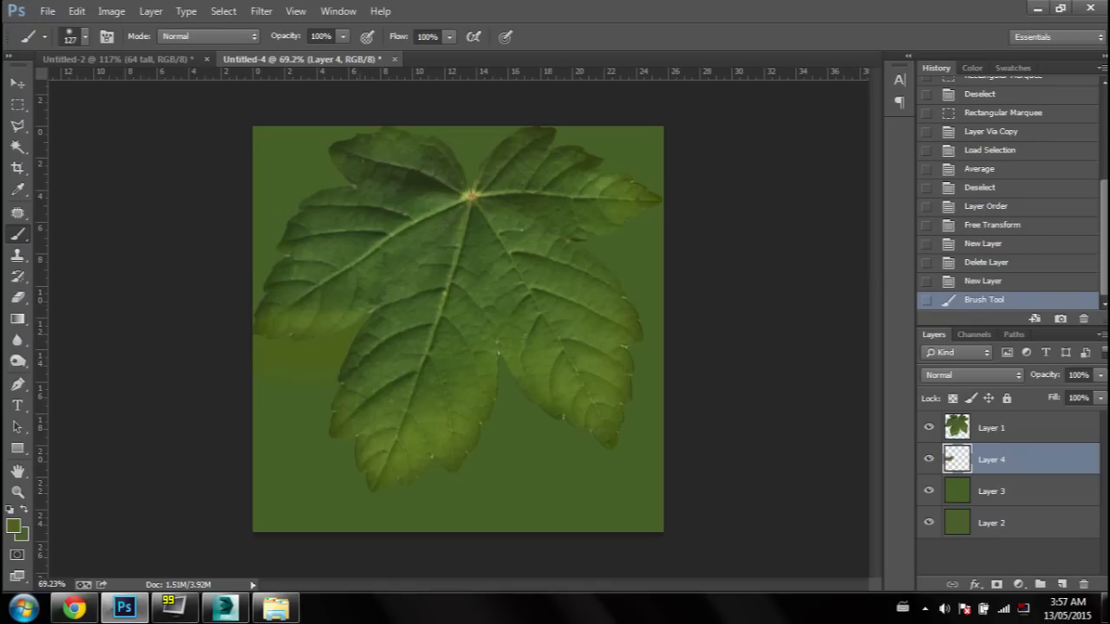
Step: Sample matching greens from the leaf and brush them into the background around the lower lobes and beneath the left lobe
click(18, 191)
click(19, 238)
click(17, 191)
mouse_move(346, 429)
mouse_down()
mouse_move(490, 429)
mouse_move(342, 434)
mouse_up()
click(19, 236)
drag(582, 451, 620, 449)
click(18, 192)
click(18, 235)
drag(325, 360, 270, 357)
Step: Resample darker leaf greens and brush them into the background above the leaf and around its upper left lobes
click(17, 191)
click(18, 235)
click(17, 191)
click(18, 235)
click(17, 191)
click(19, 236)
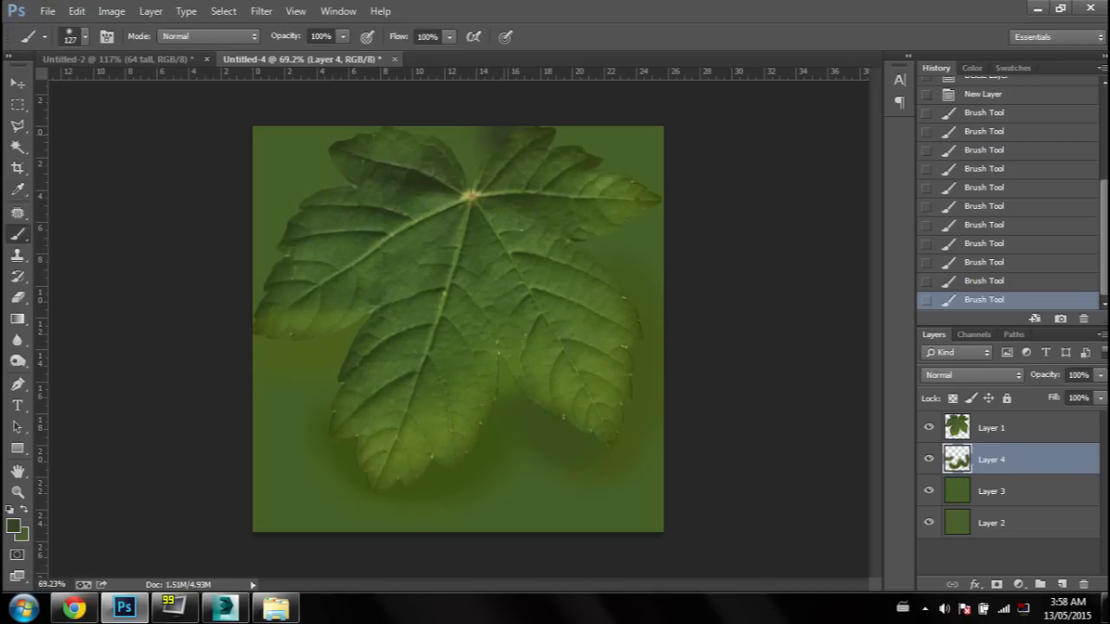
drag(521, 139, 407, 148)
drag(286, 217, 364, 130)
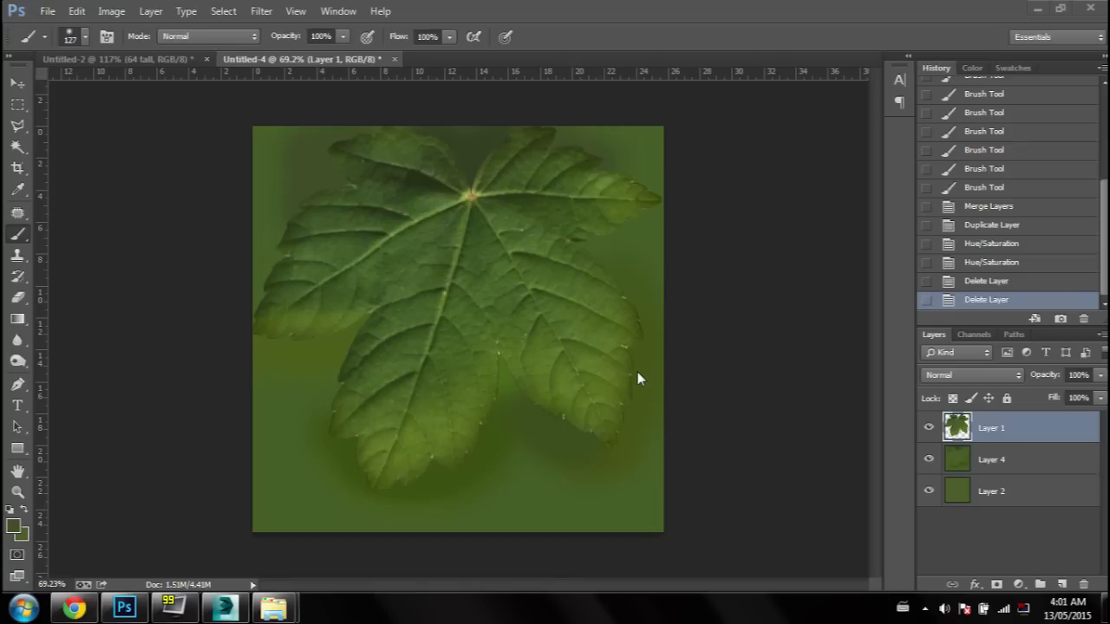
Step: Duplicate Layer 4 and the leaf layer, Layer 1, together
click(1022, 466)
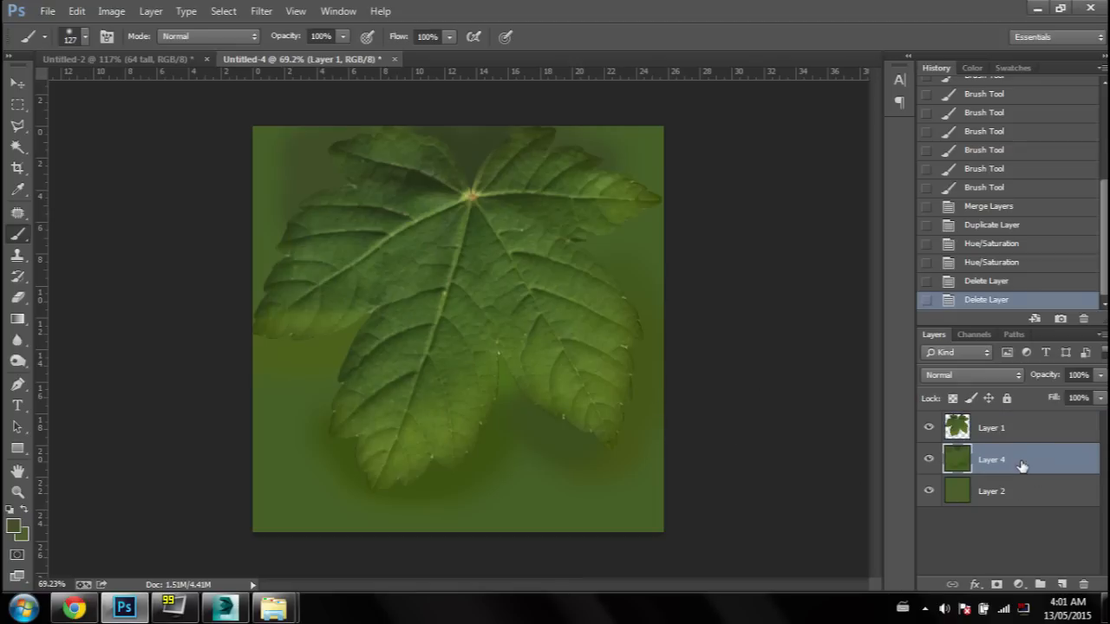
shift+click(1022, 438)
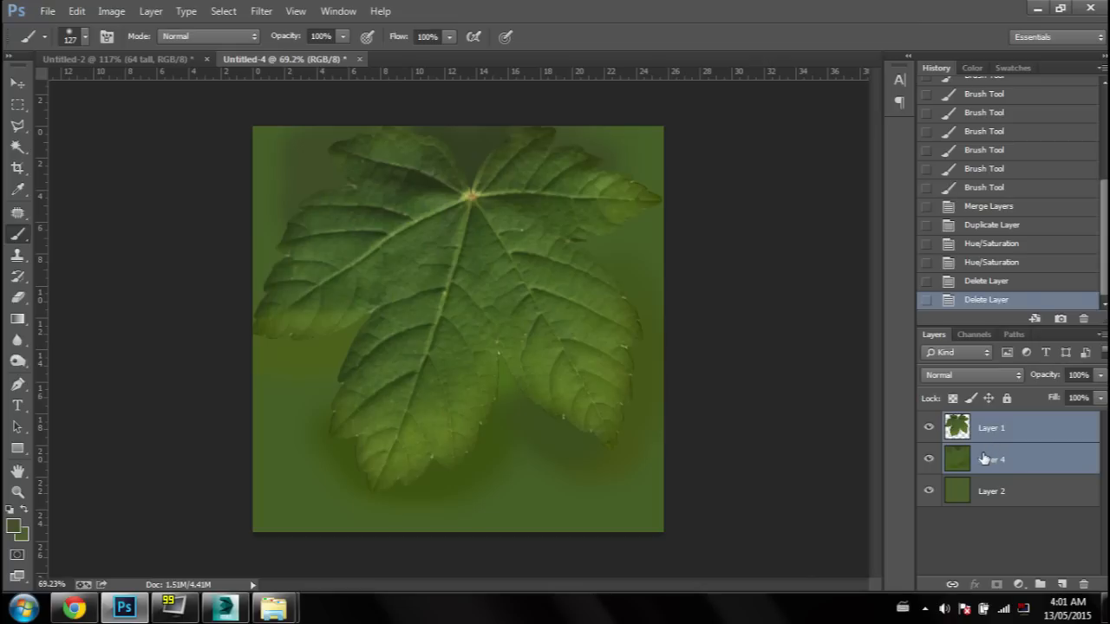
key(ctrl+j)
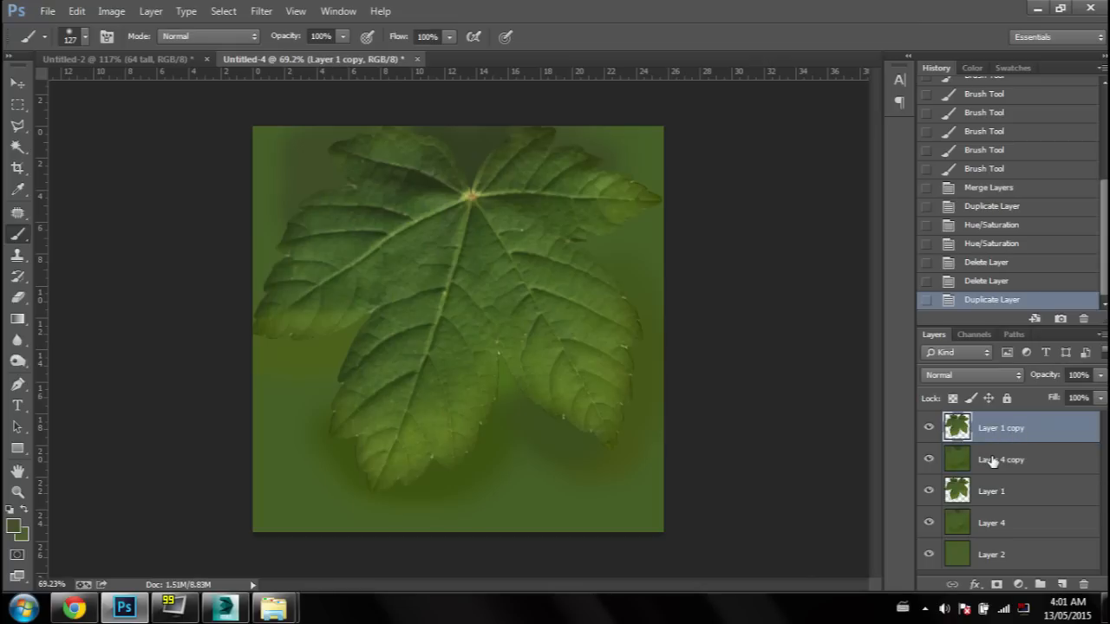
Step: With Hue/Saturation, turn Layer 1 copy white using maximum Lightness and Layer 4 copy black using a Lightness of -100
key(ctrl+u)
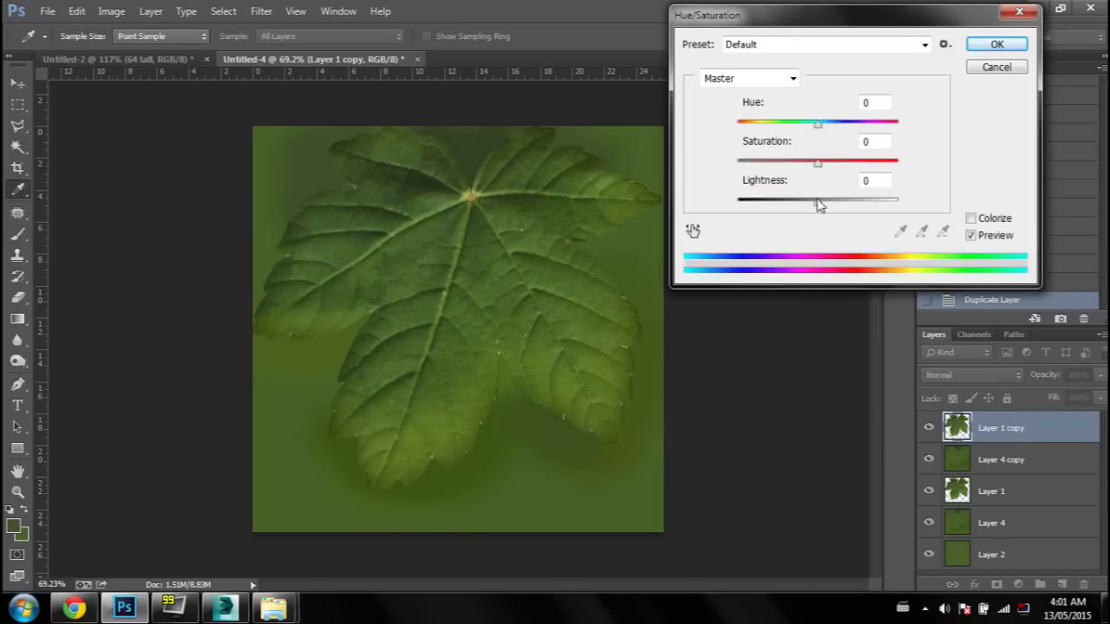
drag(818, 208, 898, 204)
key(Return)
click(1005, 459)
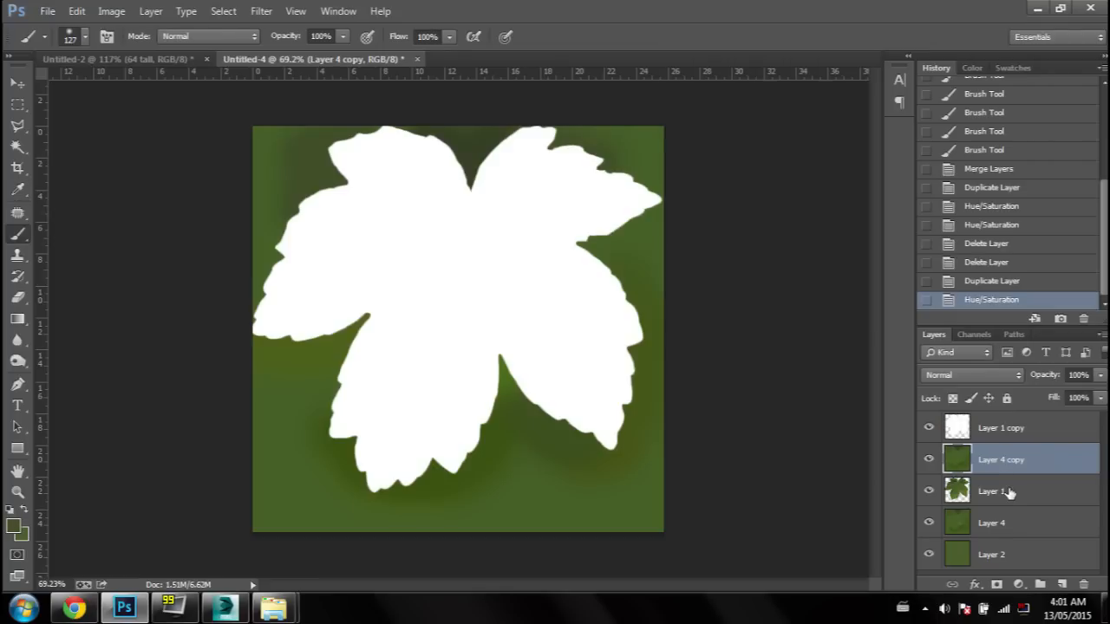
key(ctrl+u)
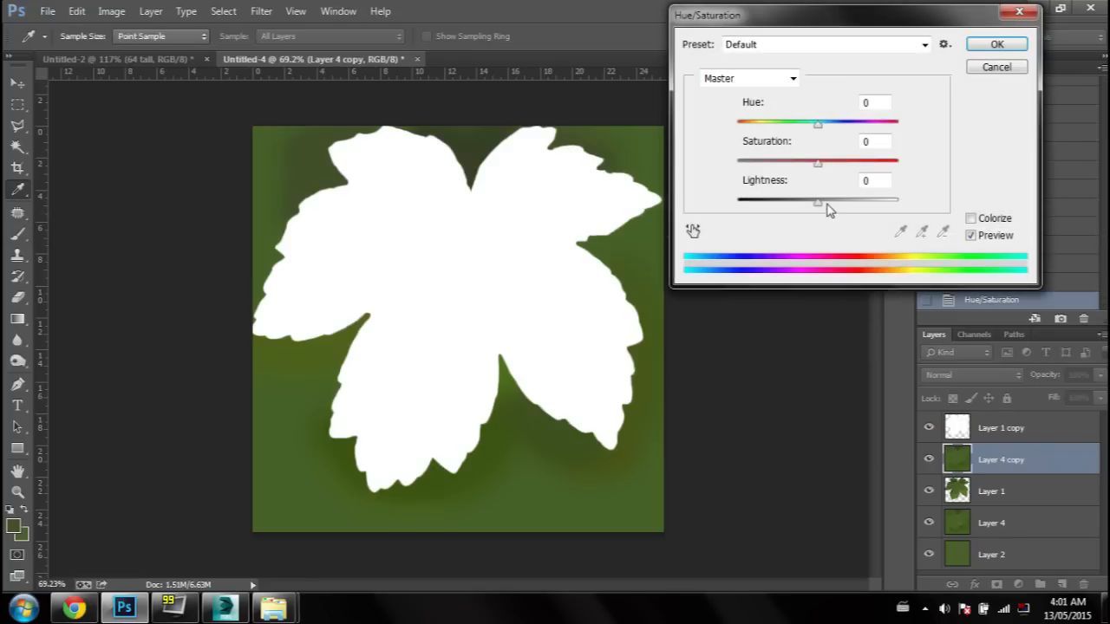
drag(818, 209, 733, 206)
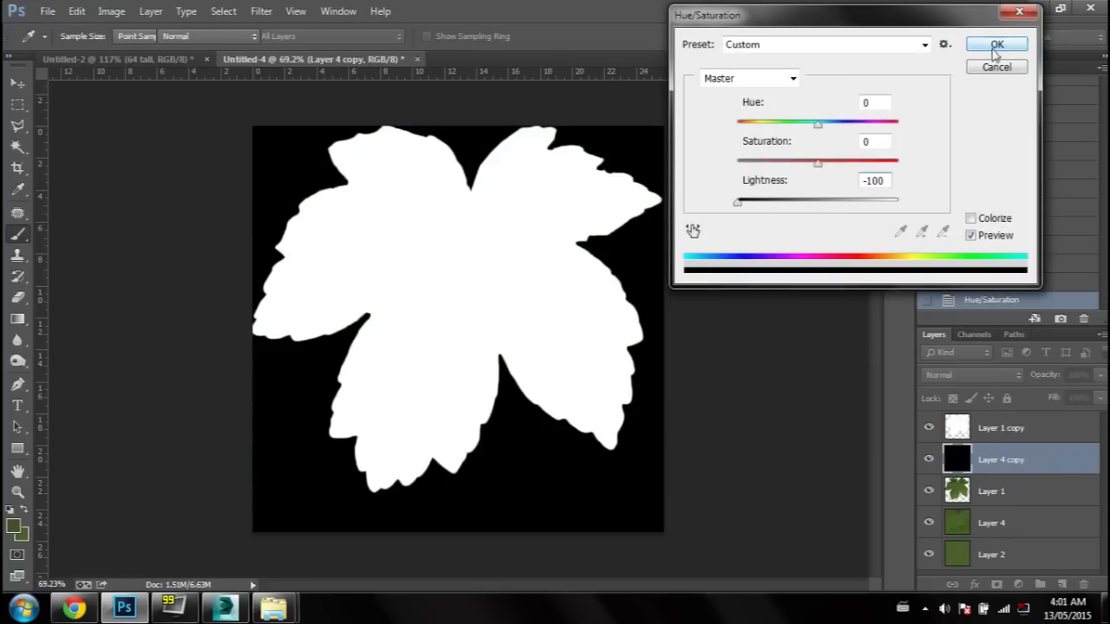
click(1010, 48)
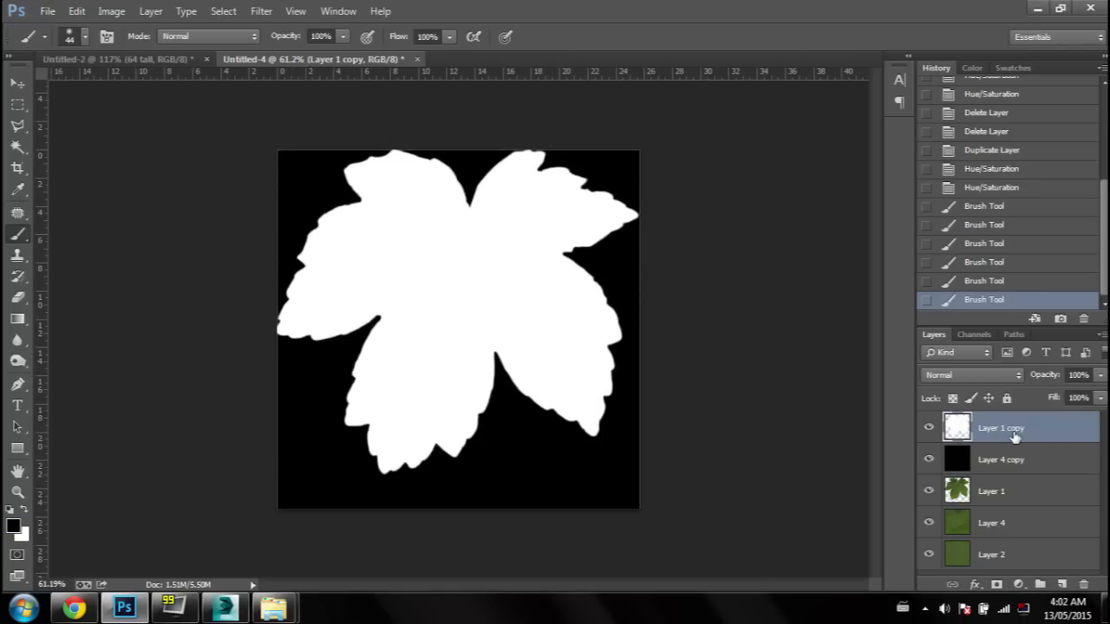
Step: Merge Layer 1 copy and Layer 4 copy into one mask layer and briefly hide it to check the leaf texture beneath
shift+click(1012, 462)
right_click(1011, 459)
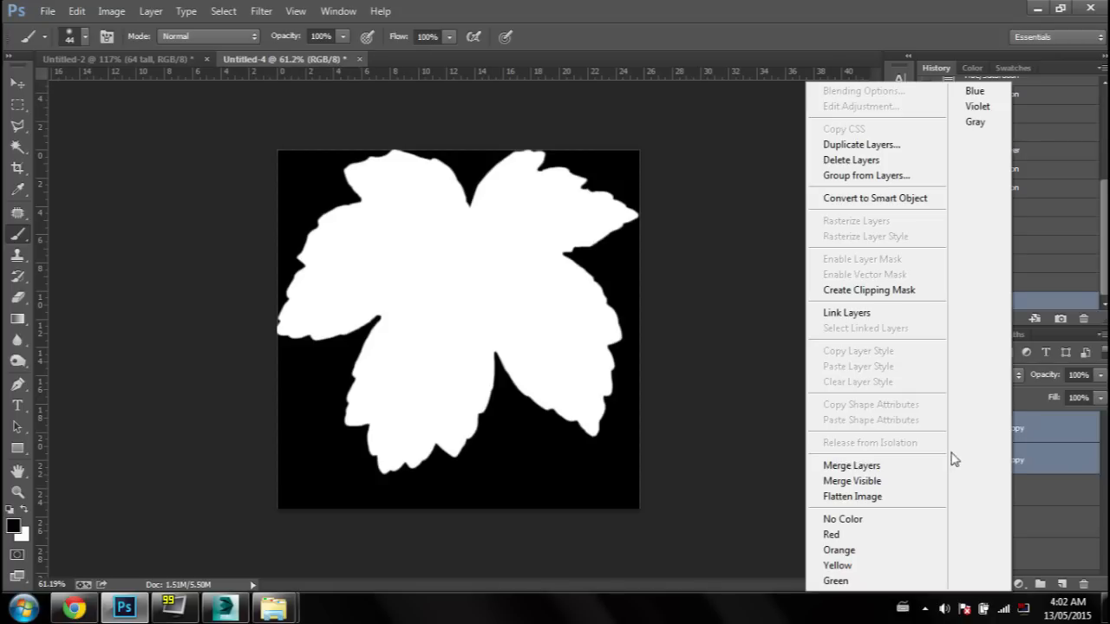
click(899, 464)
click(929, 428)
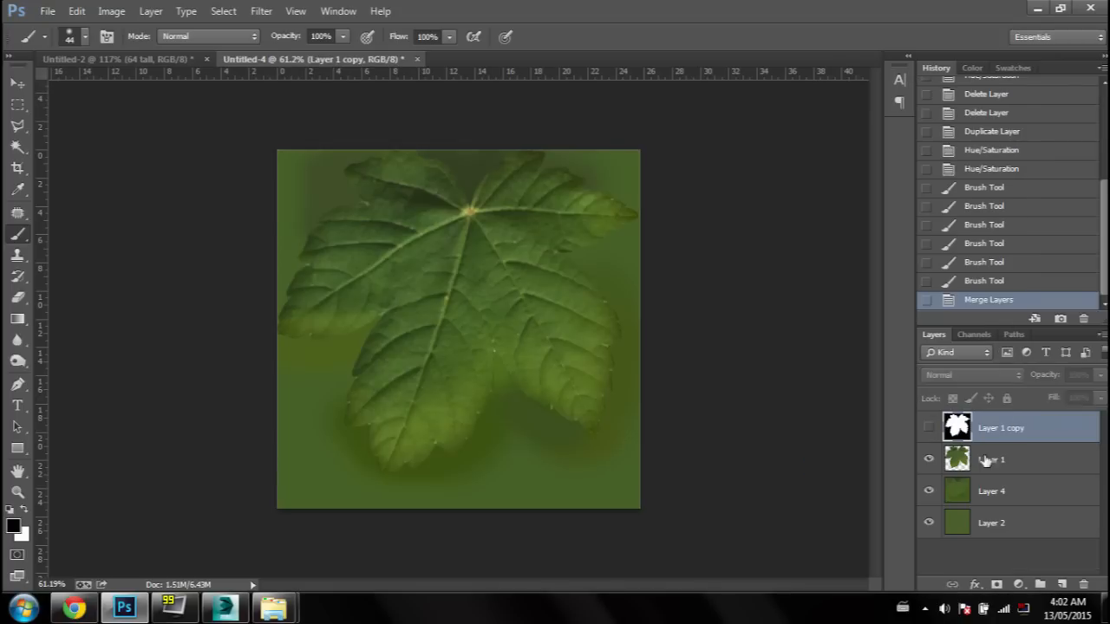
click(929, 428)
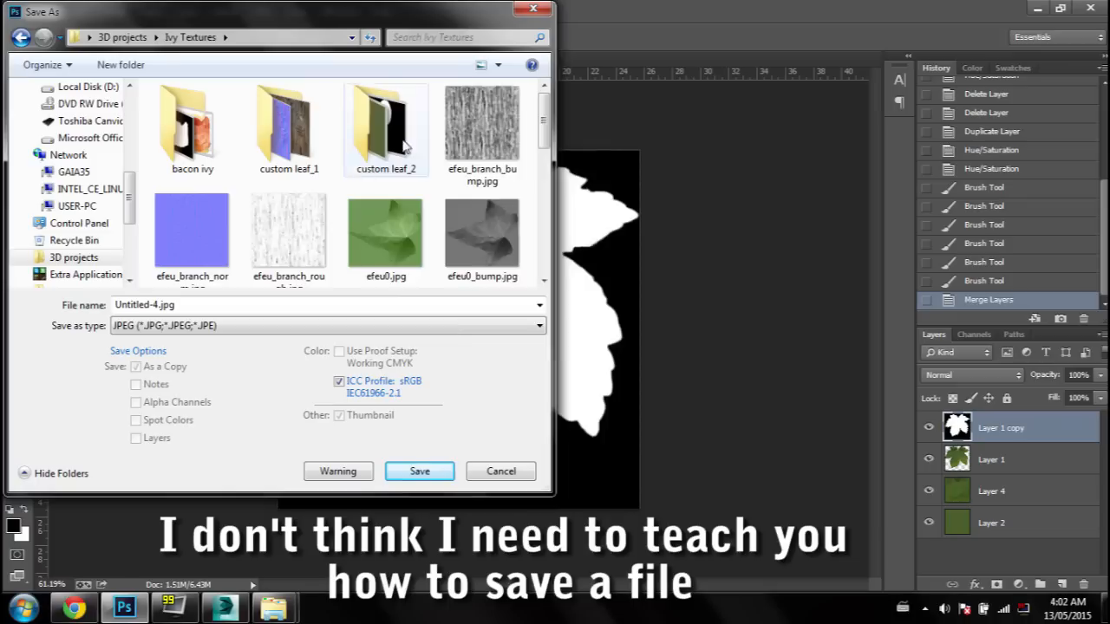
Step: Create the folder custom leaf_3 in Ivy Textures, and save the black-and-white mask as a JPEG and the leaf texture as Diffuse there
click(120, 64)
text(custom leaf_3)
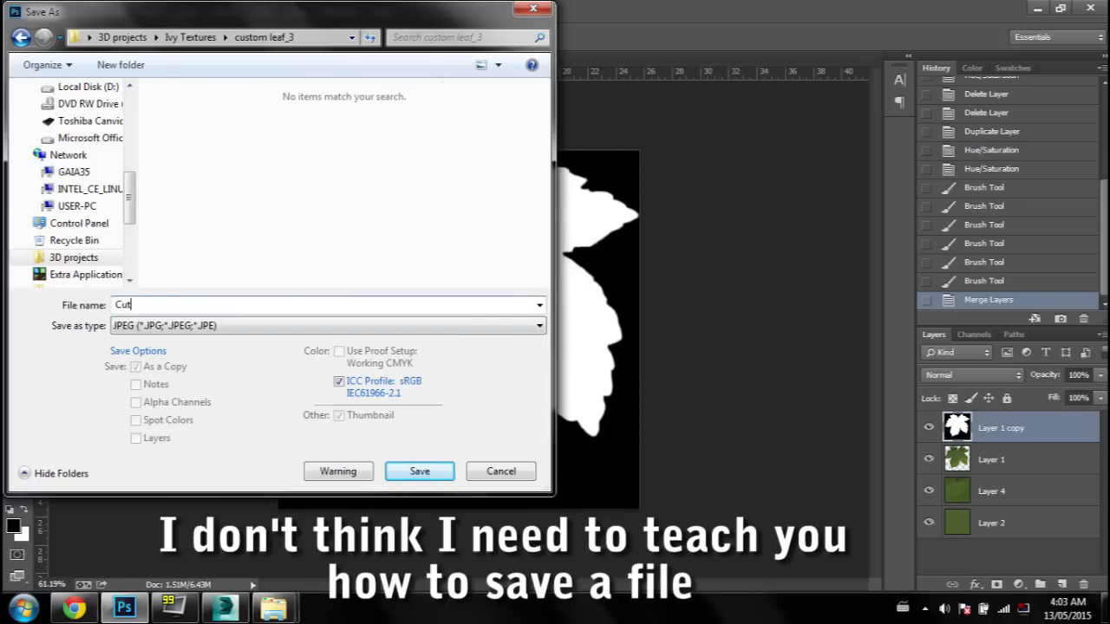
key(Return)
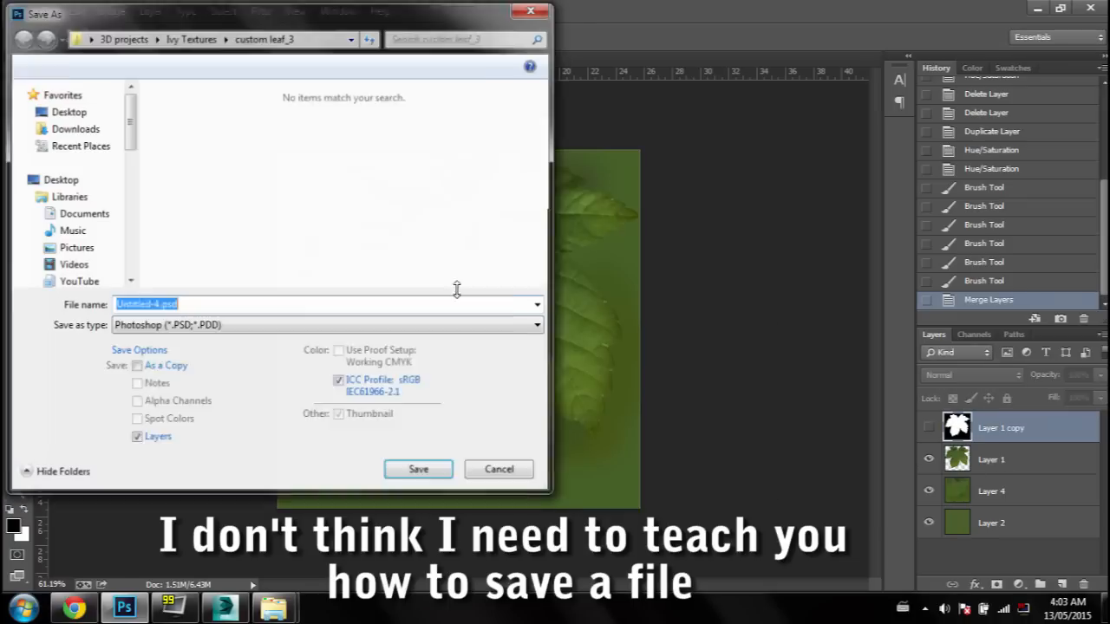
text(Diffuse)
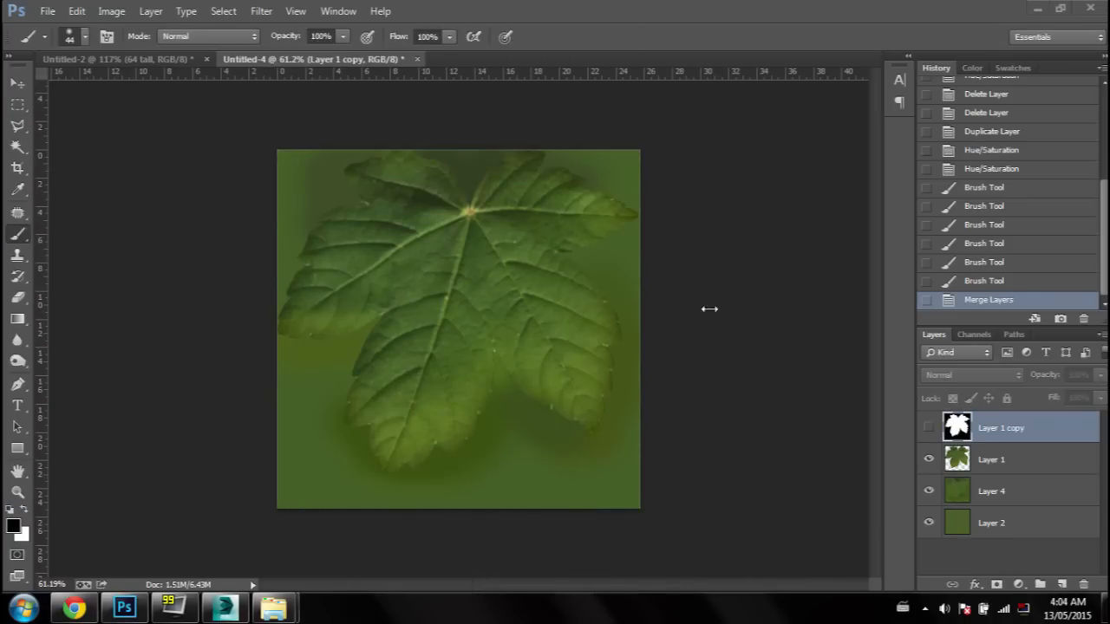
Step: Switch to Chrome, return to the start of the image results and select the search term leaf for replacement
click(74, 607)
scroll(408, 292, up, 6)
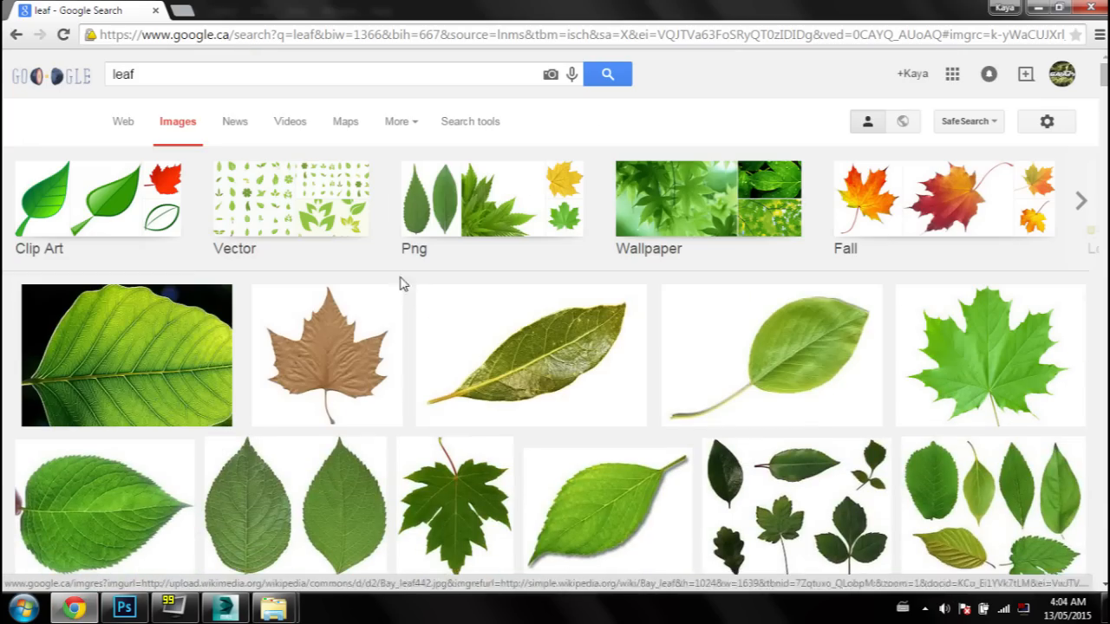
drag(175, 75, 3, 76)
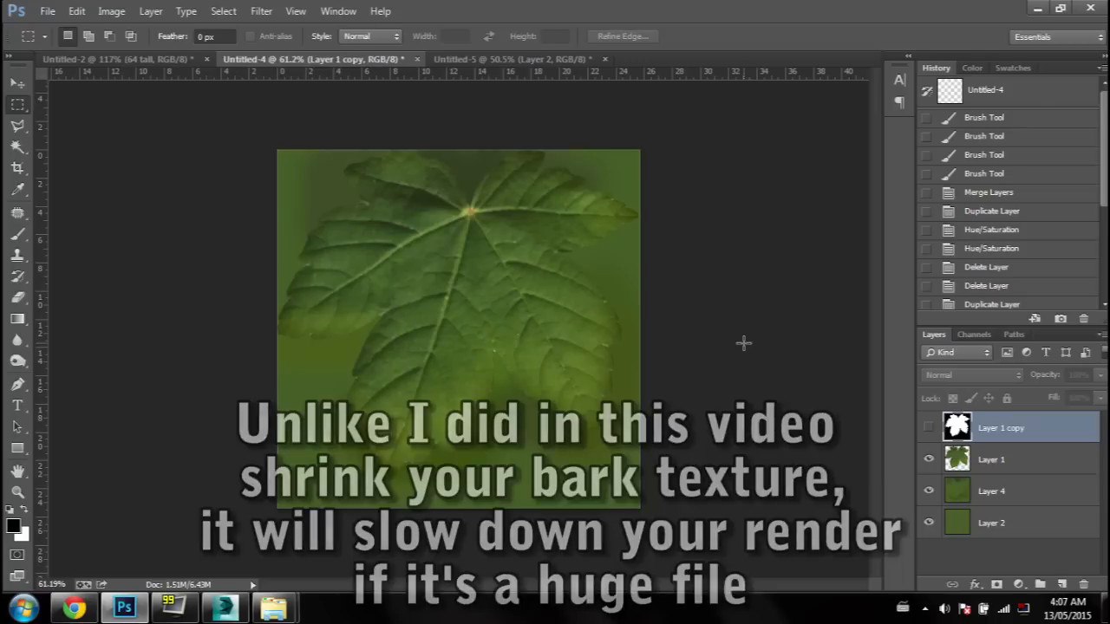
Step: Create a new transparent Photoshop document measuring 80 by 80 pixels for the small versions of the leaf maps
click(165, 59)
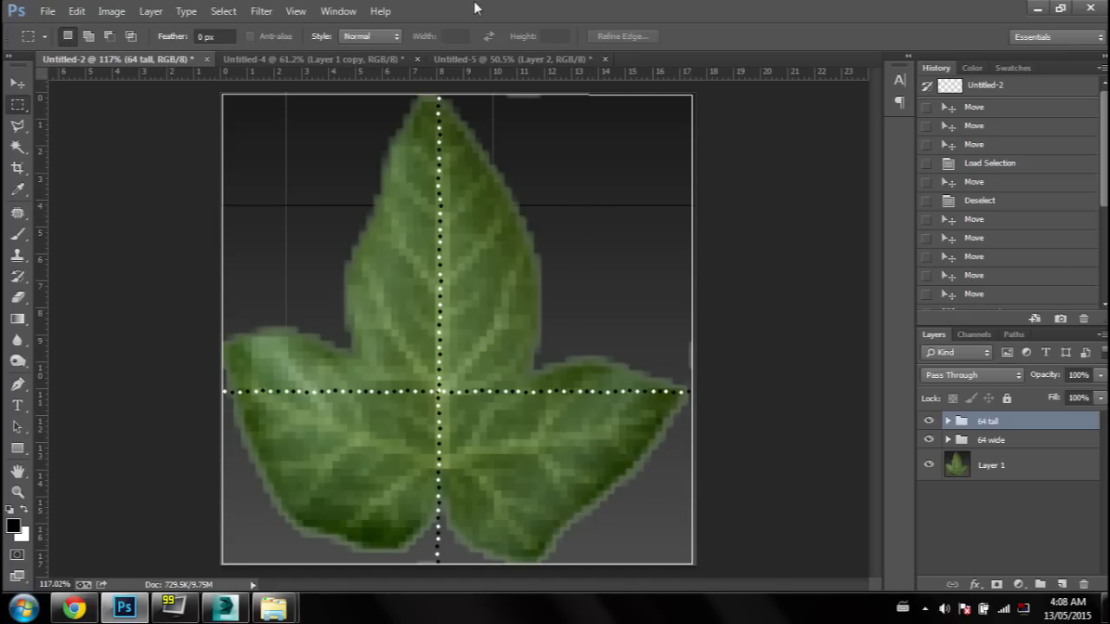
key(ctrl+n)
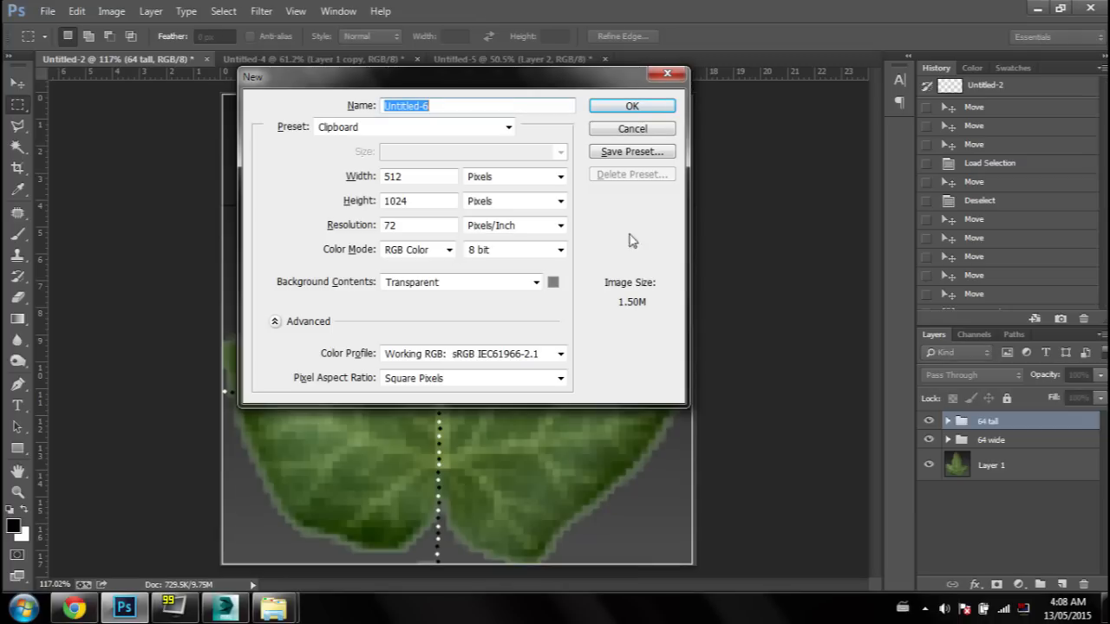
double_click(417, 176)
text(80)
key(Tab)
key(Tab)
text(80)
key(Return)
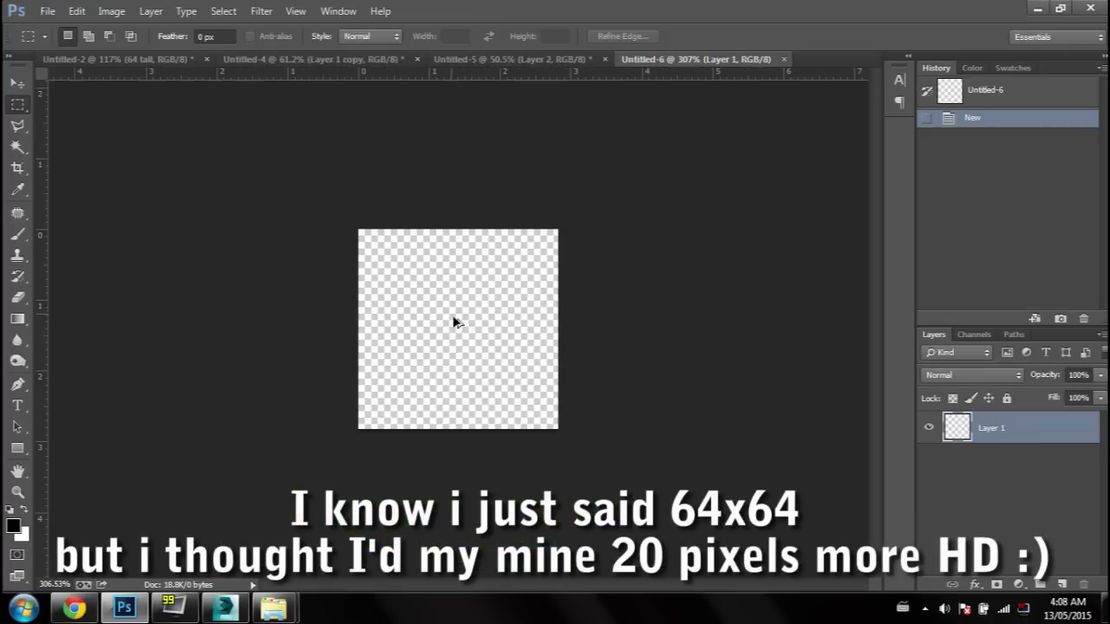
Step: Switch to Windows Explorer and review the full-size and 80px cutout and diffuse maps in the custom leaf_3 folder
mouse_move(273, 606)
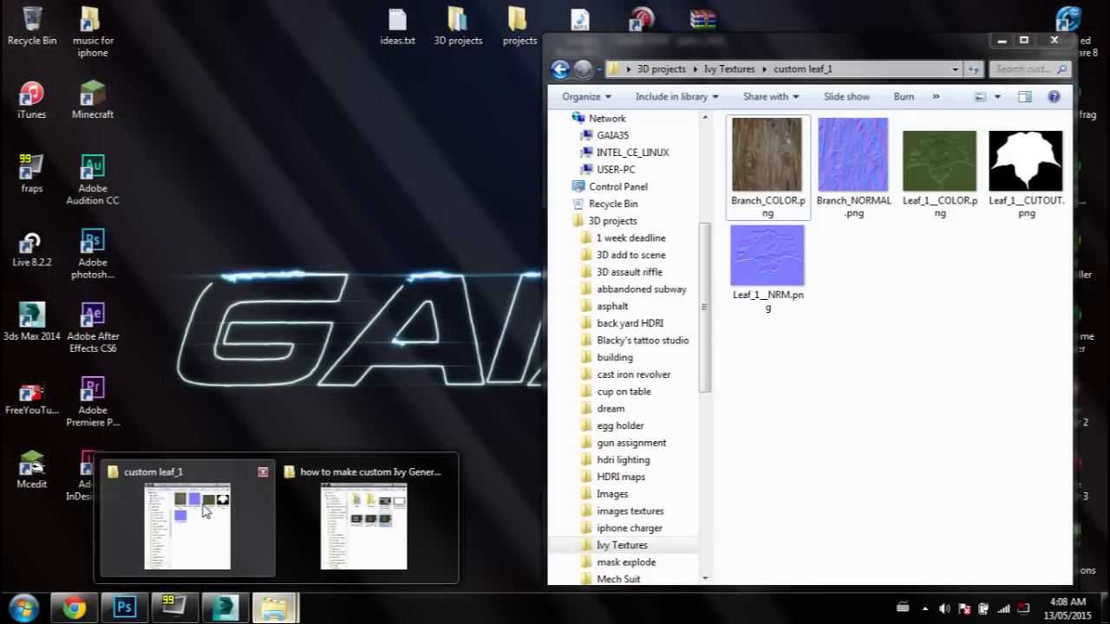
click(205, 510)
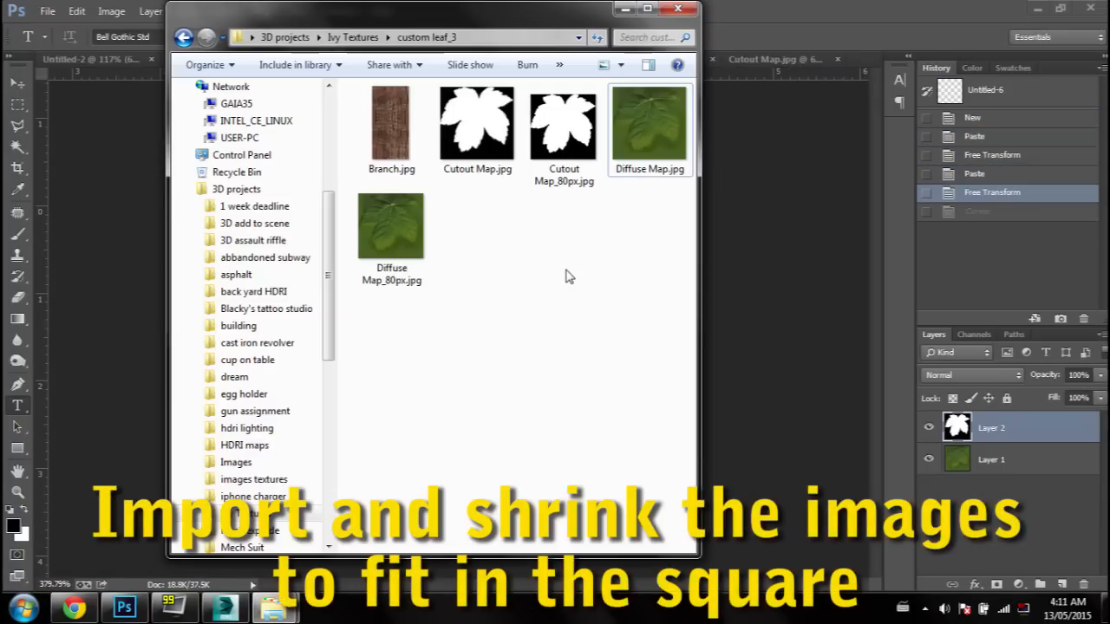
drag(567, 248, 482, 101)
drag(637, 242, 626, 143)
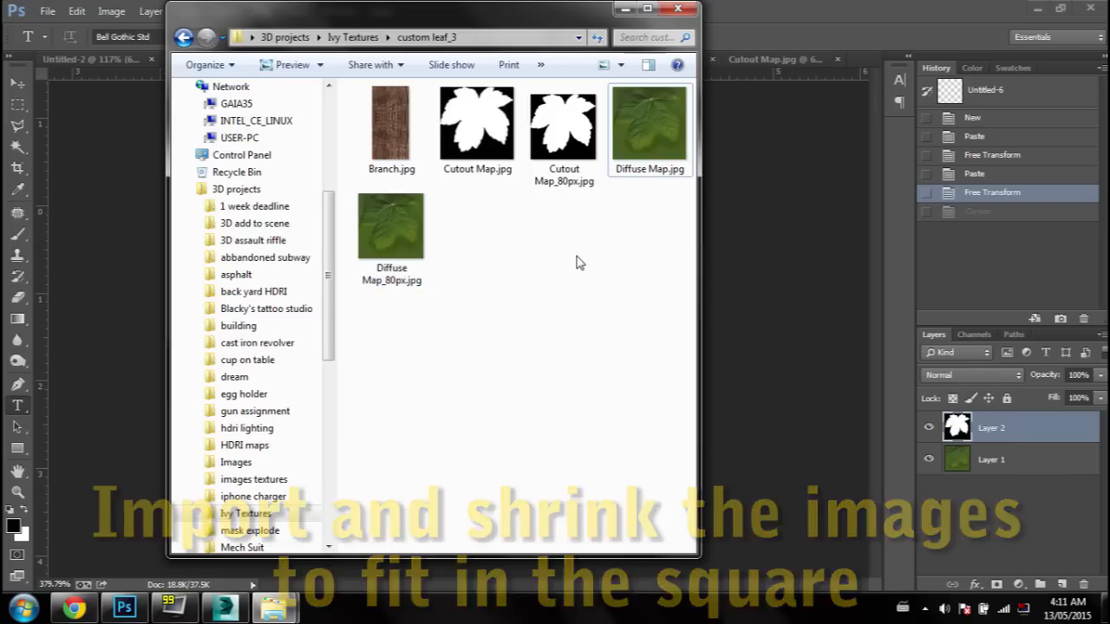
click(644, 144)
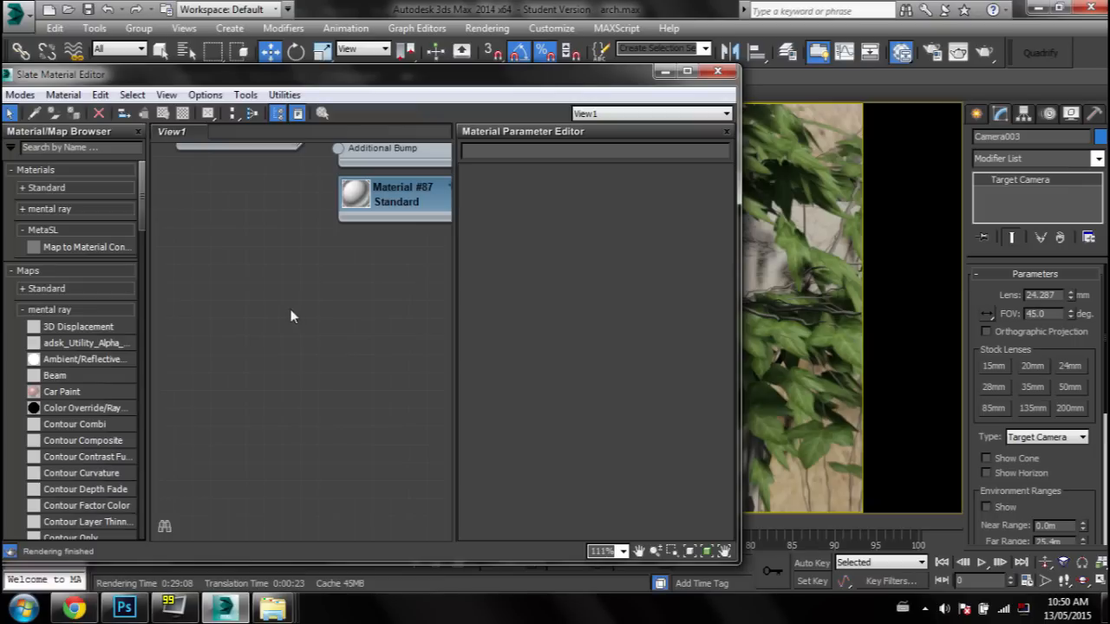
Step: In 3ds Max, add a Multi/Sub-Object material to the empty area of the Slate Material Editor view
right_click(260, 314)
mouse_move(319, 320)
mouse_move(501, 322)
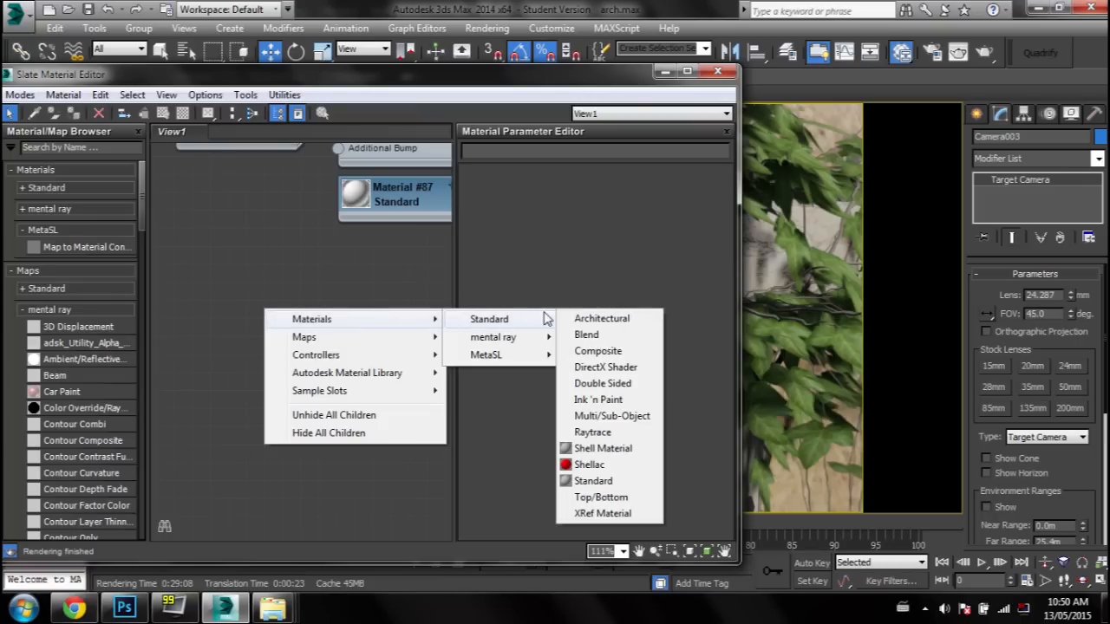
click(611, 417)
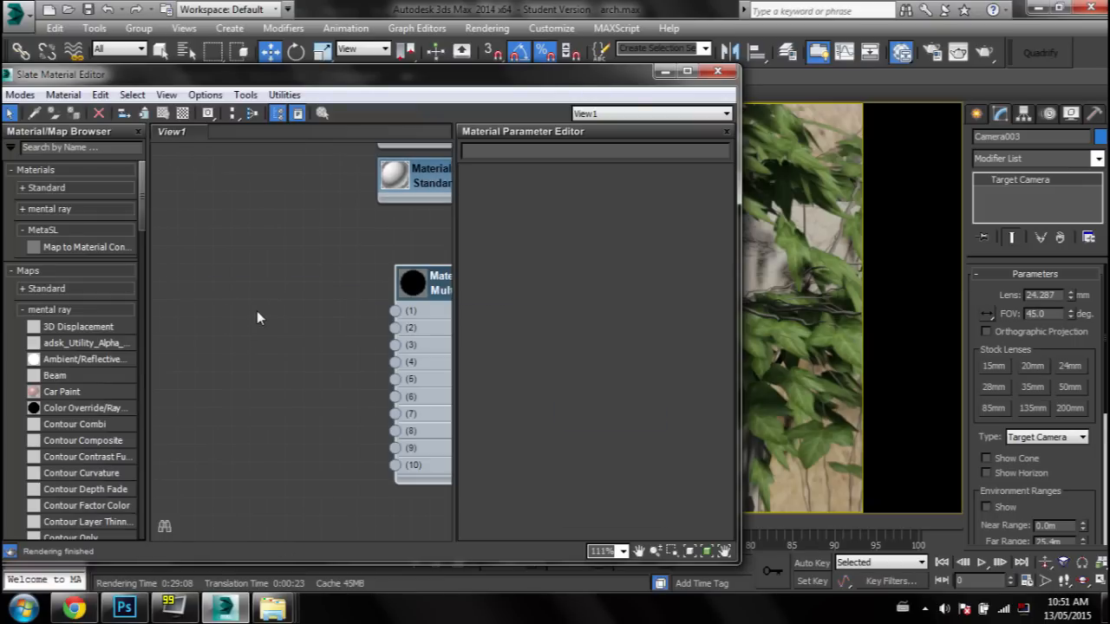
Step: Add a Standard material, connect it to slot 1 of the Multi/Sub-Object material and collapse its node
right_click(279, 303)
mouse_move(451, 313)
mouse_move(537, 315)
click(615, 480)
drag(267, 306, 253, 234)
drag(332, 344, 401, 310)
click(310, 222)
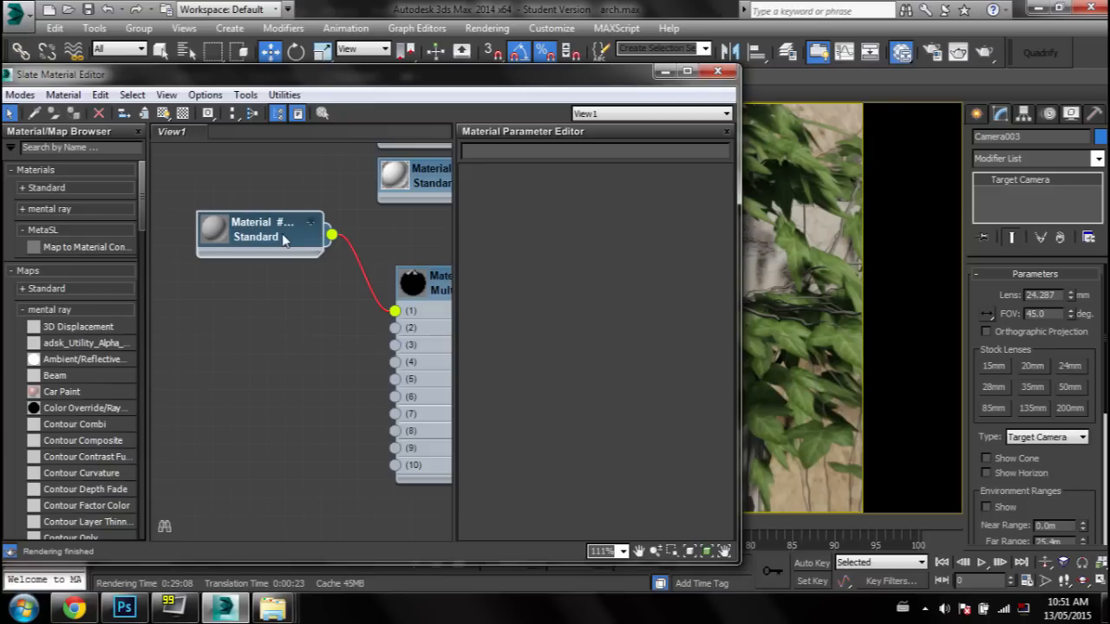
Step: Clone the Standard material into slot 2 of the Multi/Sub-Object material, and limit that material to 2 slots
shift+drag(279, 239, 281, 293)
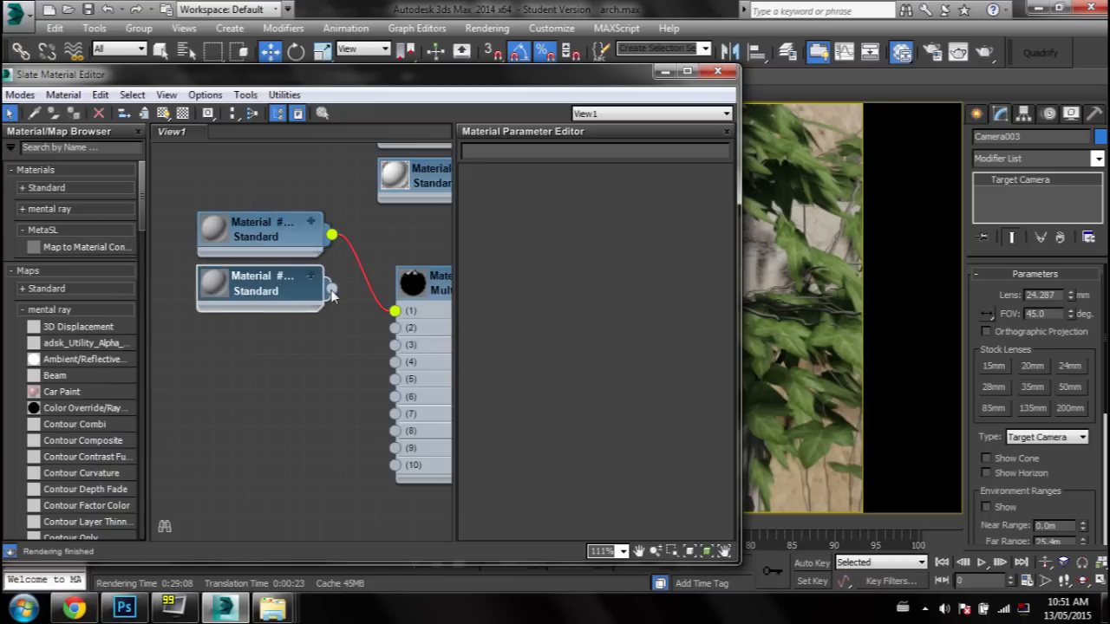
double_click(352, 267)
click(515, 188)
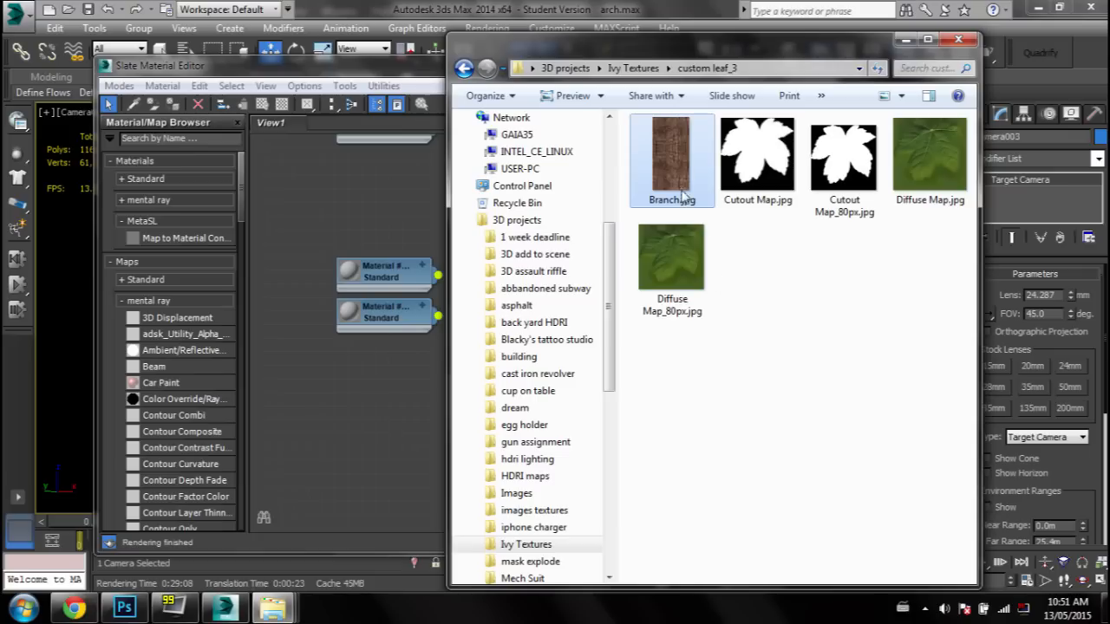
Step: Bring Branch.jpg, Cutout Map_80px.jpg and Diffuse Map_80px.jpg from the custom leaf_3 folder into the material view as bitmap nodes
drag(683, 196, 279, 276)
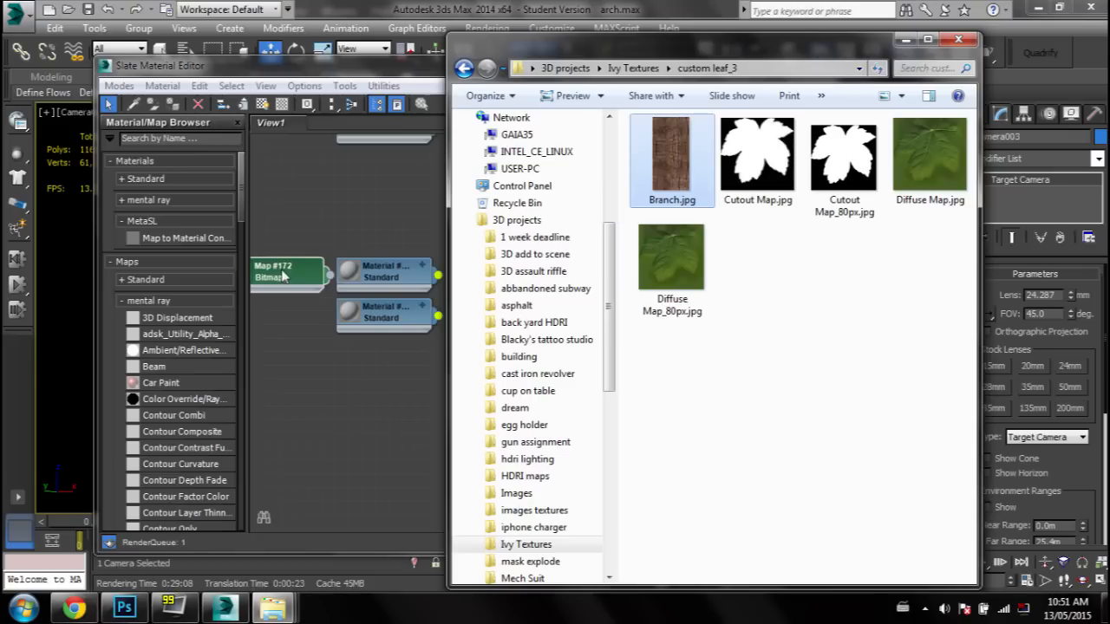
drag(854, 222, 286, 323)
drag(671, 256, 669, 260)
drag(668, 260, 286, 394)
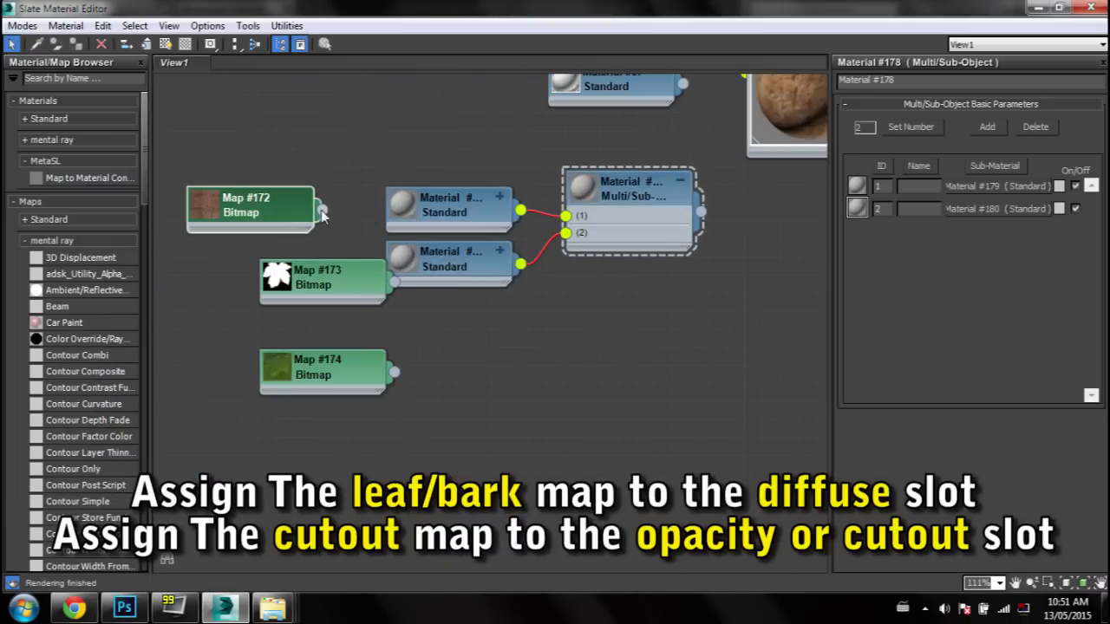
Step: Connect the bark and leaf bitmaps to the diffuse slots of the first and second Standard materials, and the cutout bitmap to the second's opacity
drag(322, 210, 421, 215)
click(446, 237)
drag(347, 287, 274, 359)
drag(346, 389, 274, 280)
drag(323, 264, 451, 266)
click(477, 286)
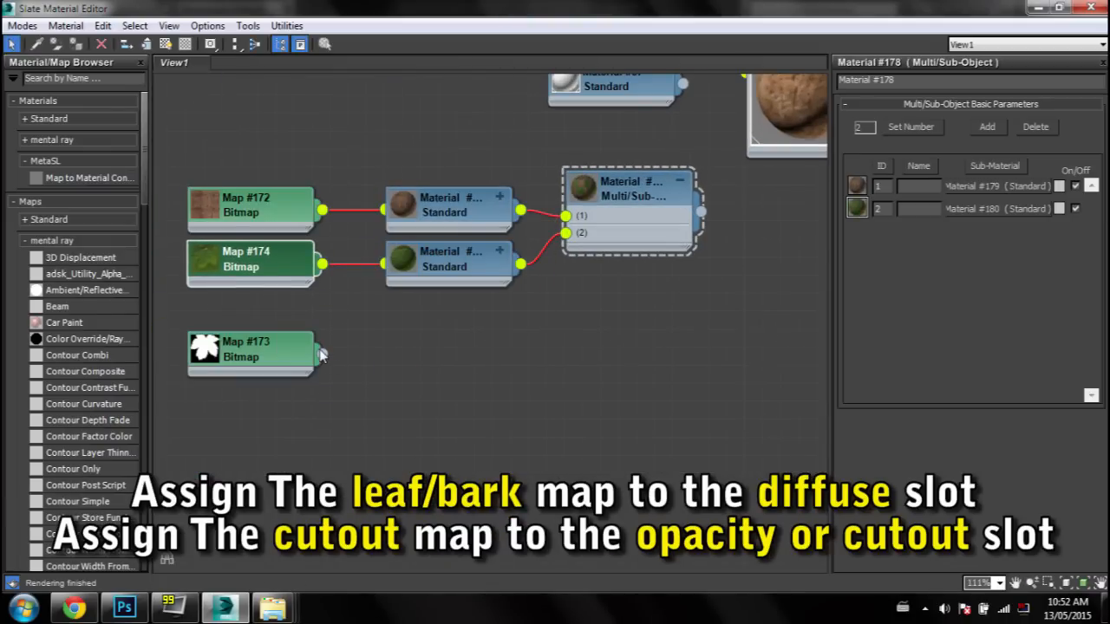
drag(323, 356, 387, 387)
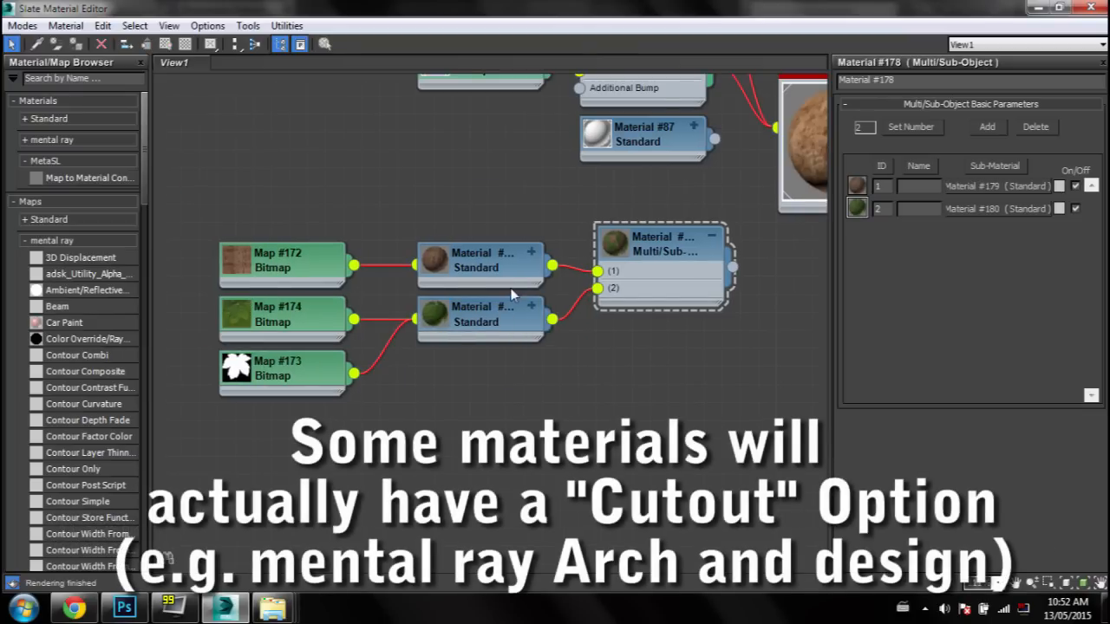
drag(292, 443, 311, 220)
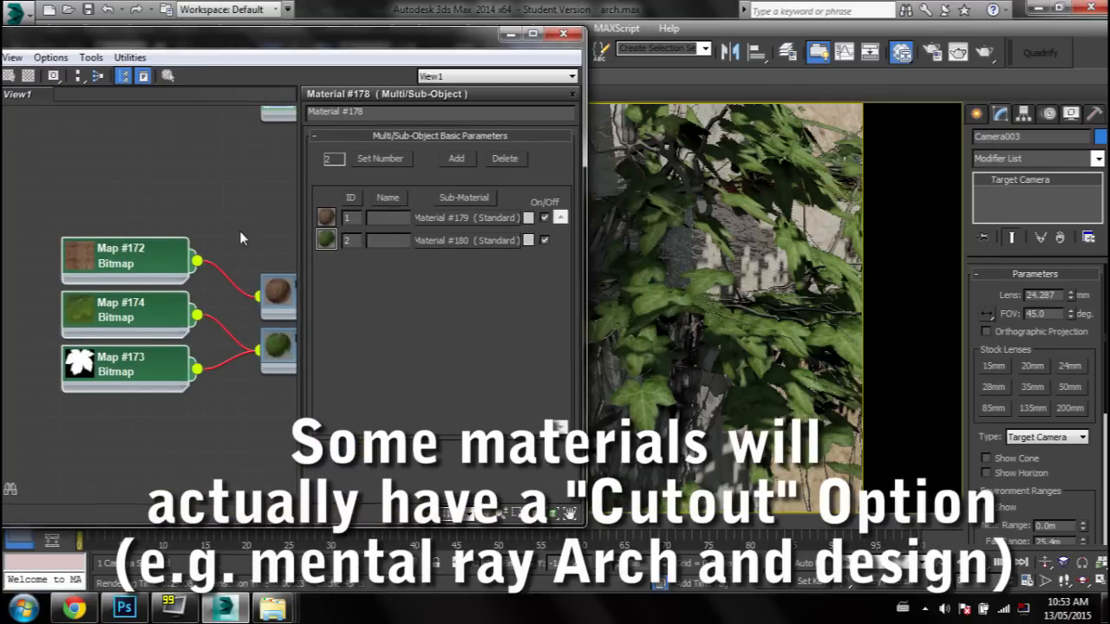
Step: Assign the new Multi/Sub-Object material to the ivy in the camera viewport and minimize the material editor
middle_drag(239, 231, 91, 294)
scroll(254, 261, up, 1)
middle_drag(254, 261, 153, 286)
drag(168, 255, 754, 332)
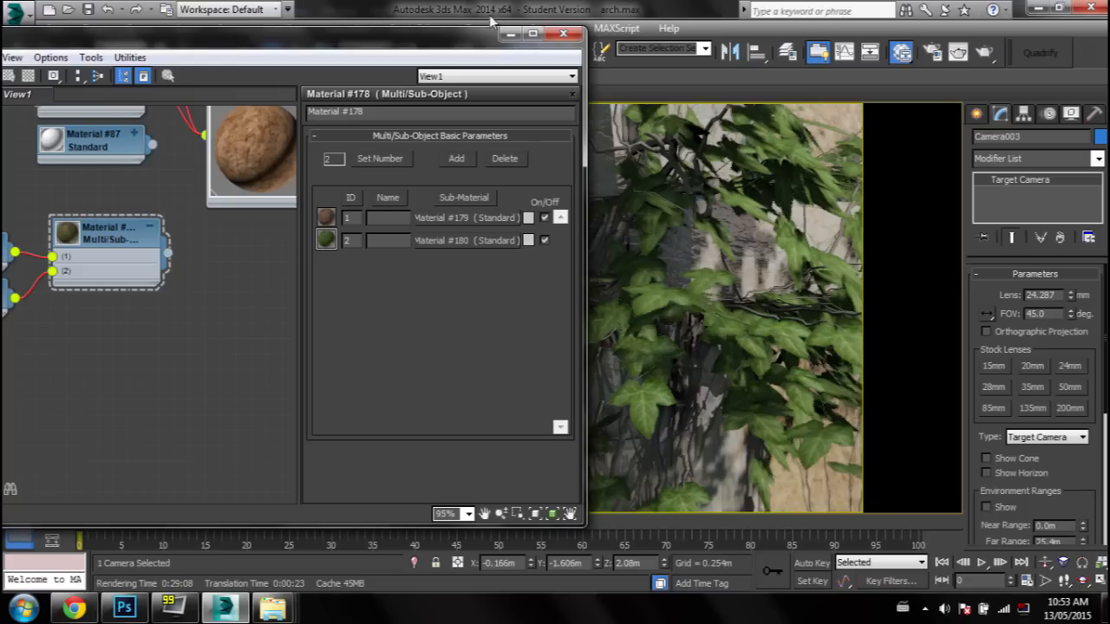
click(510, 35)
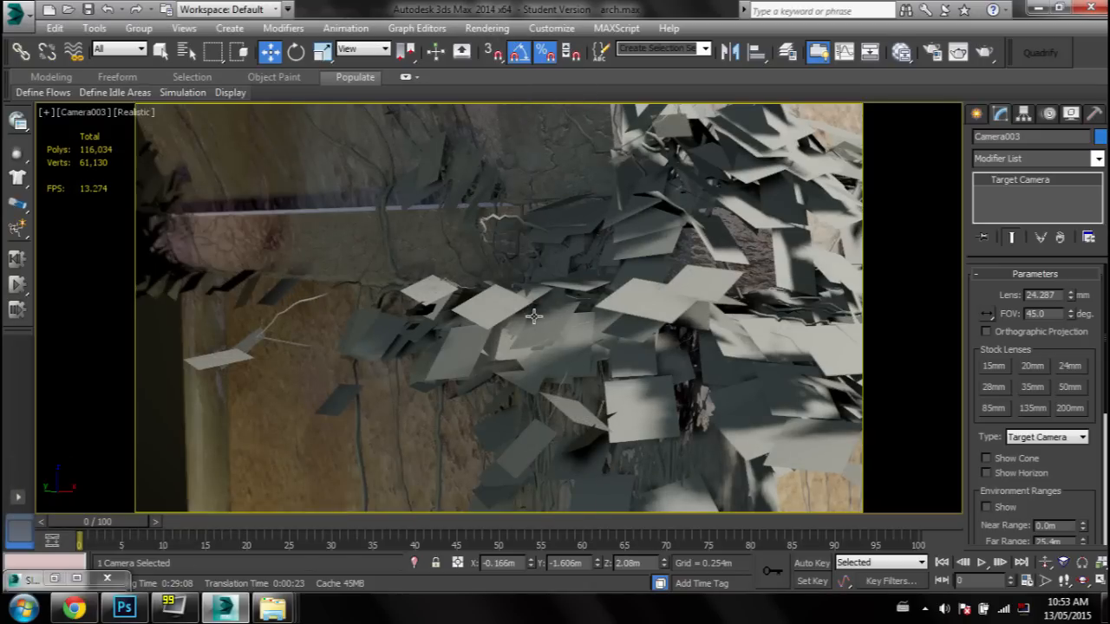
Step: Reopen the material editor and enable Show Shaded Material in Viewport for the bark Standard material
key(m)
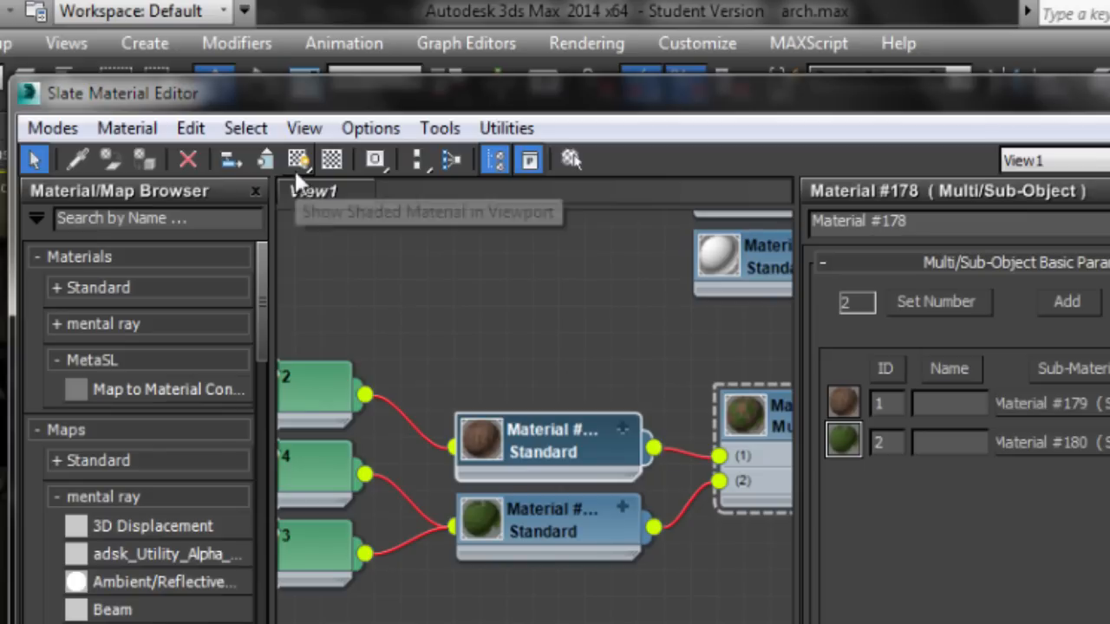
click(314, 108)
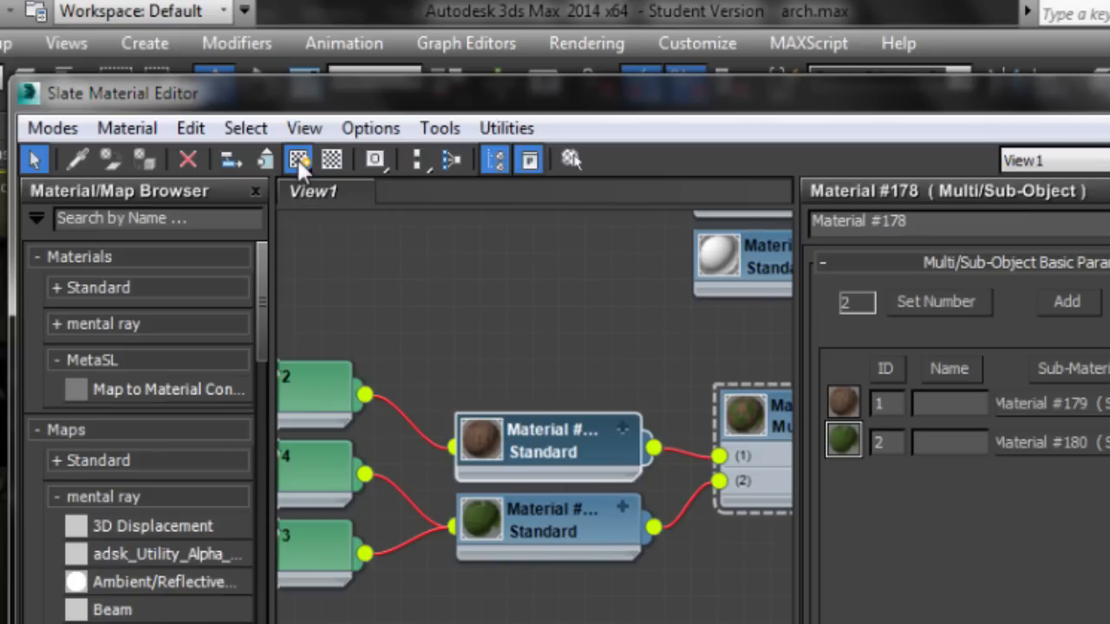